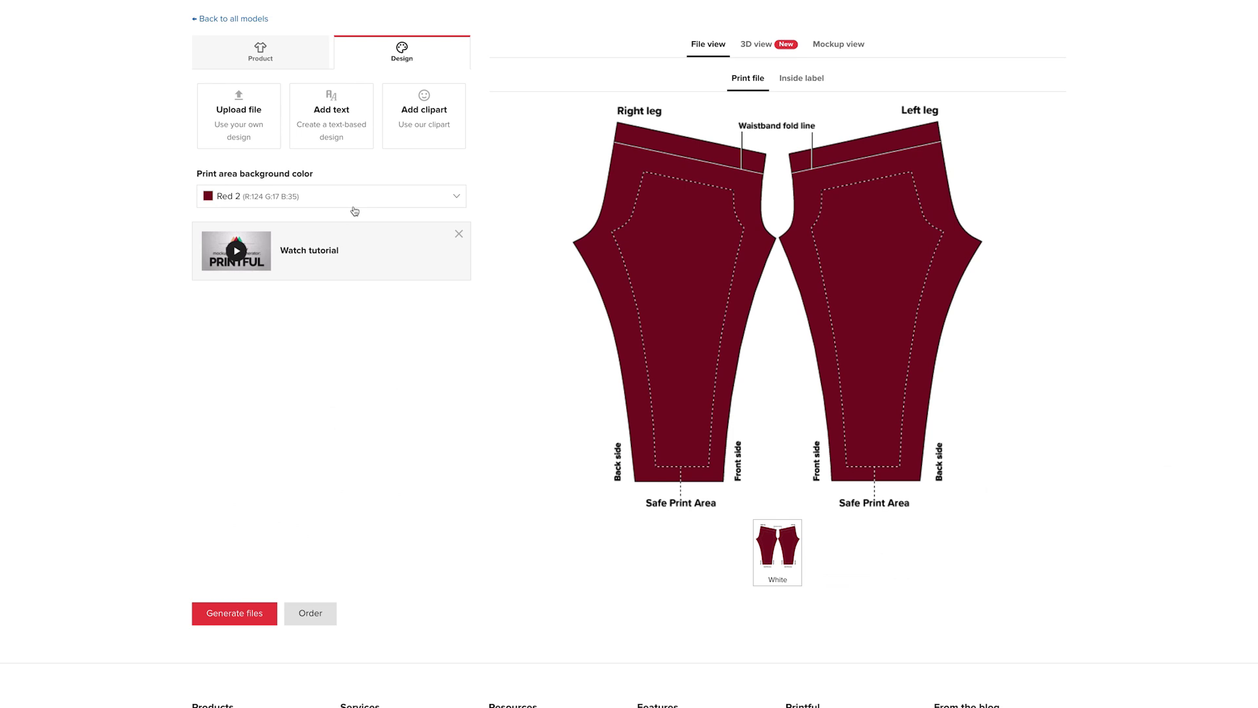
Step: Add the Squares 1 clipart from Holiday shapes to the left leg at about 1.77 × 0.20, rotated to -46
{"action": "left_click", "coordinate": [416, 120]}
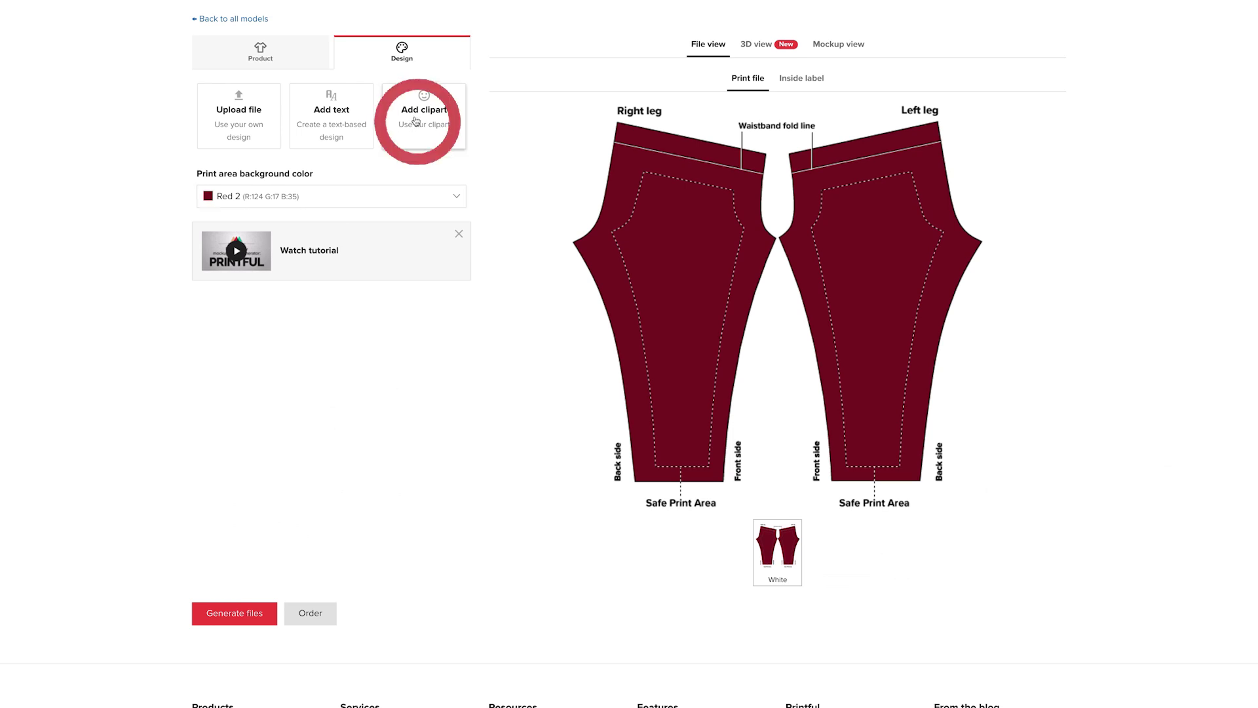
{"action": "left_click", "coordinate": [306, 169]}
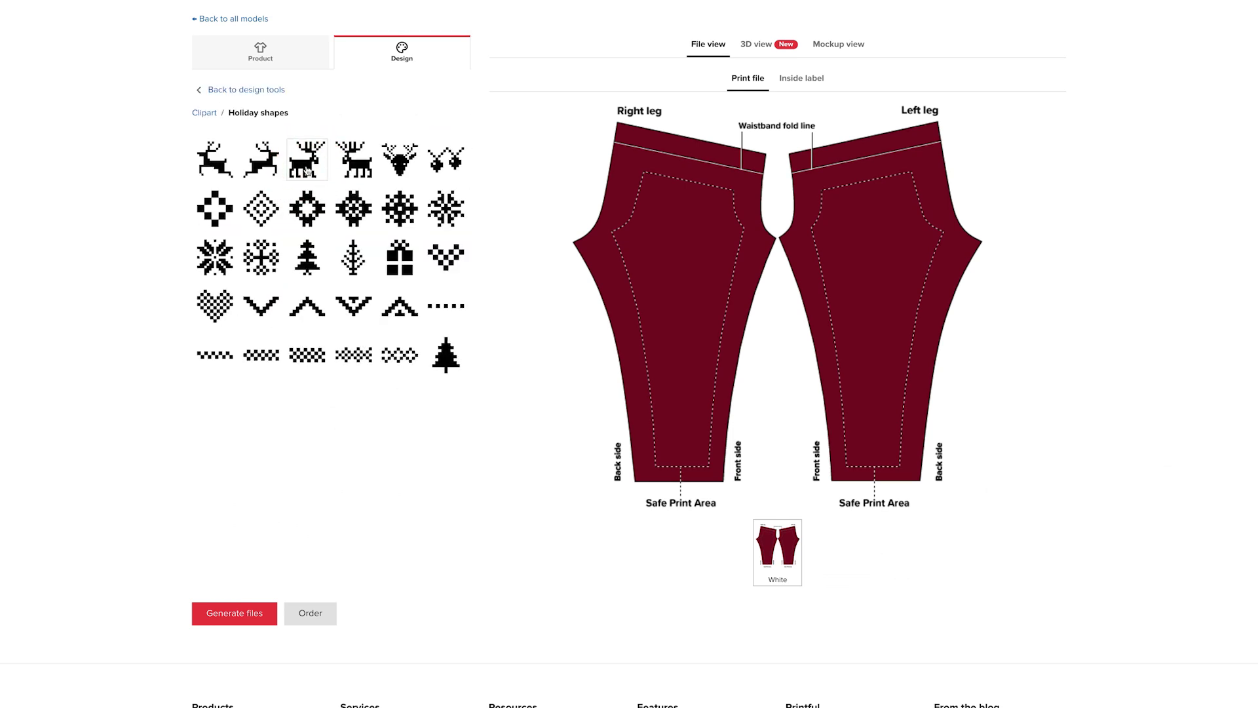
{"action": "left_click", "coordinate": [460, 311]}
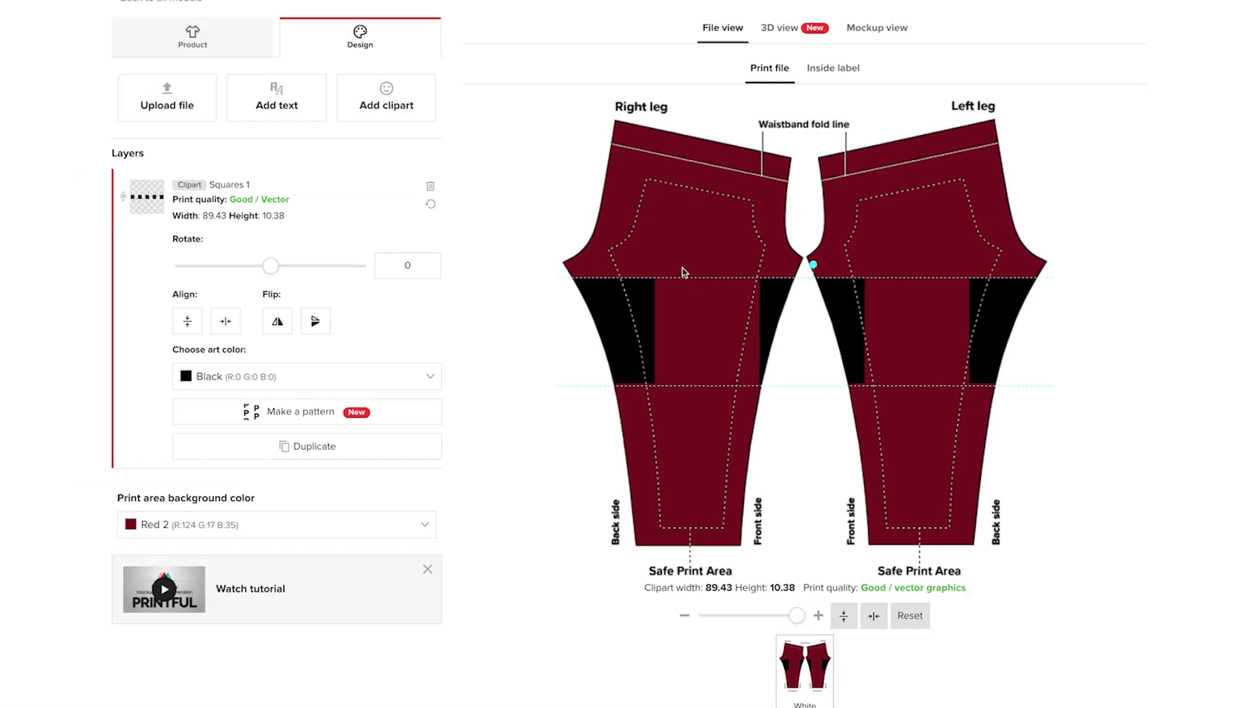
{"action": "left_click_drag", "start_coordinate": [625, 273], "coordinate": [839, 237]}
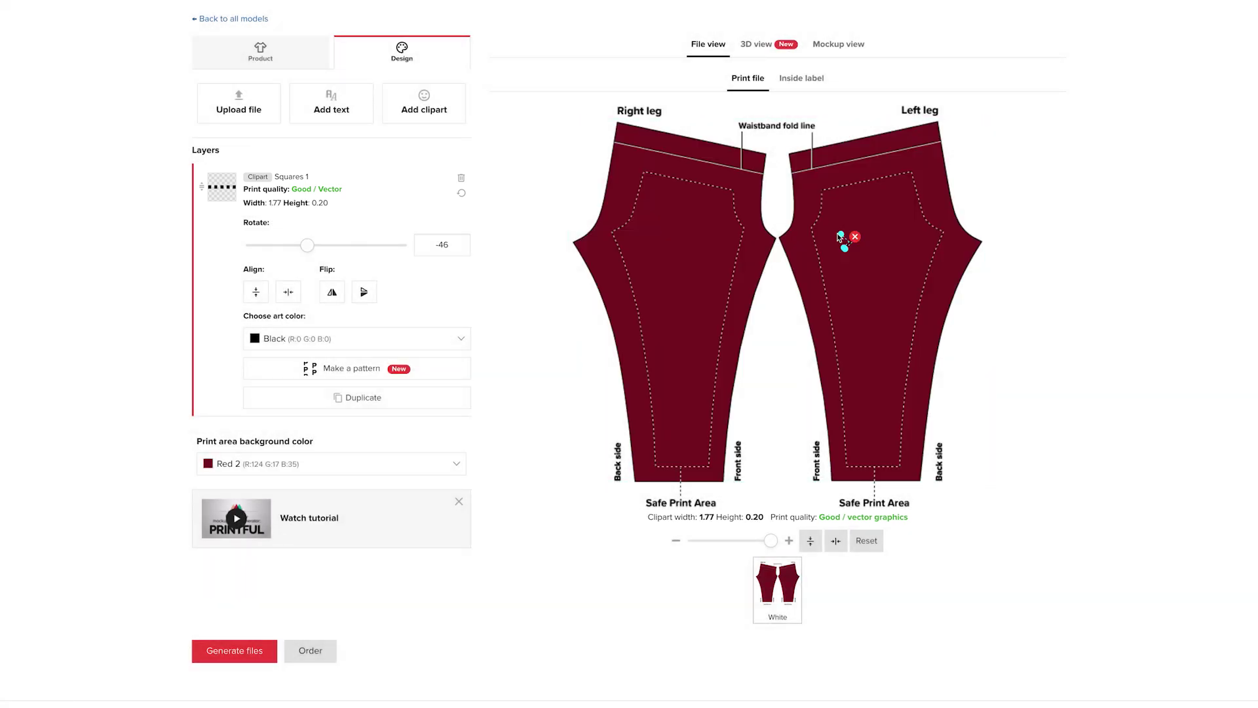
Step: Color the Squares 1 clipart Red and open its pattern options
{"action": "left_click", "coordinate": [389, 338]}
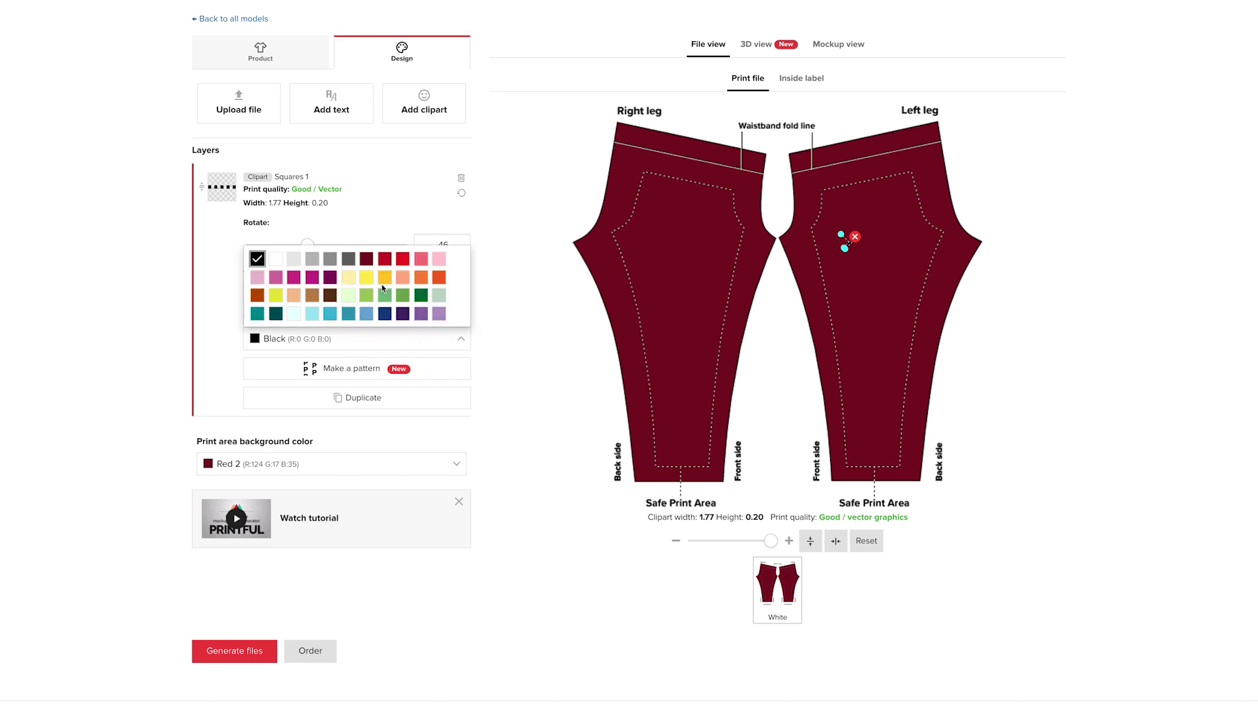
{"action": "left_click", "coordinate": [384, 260]}
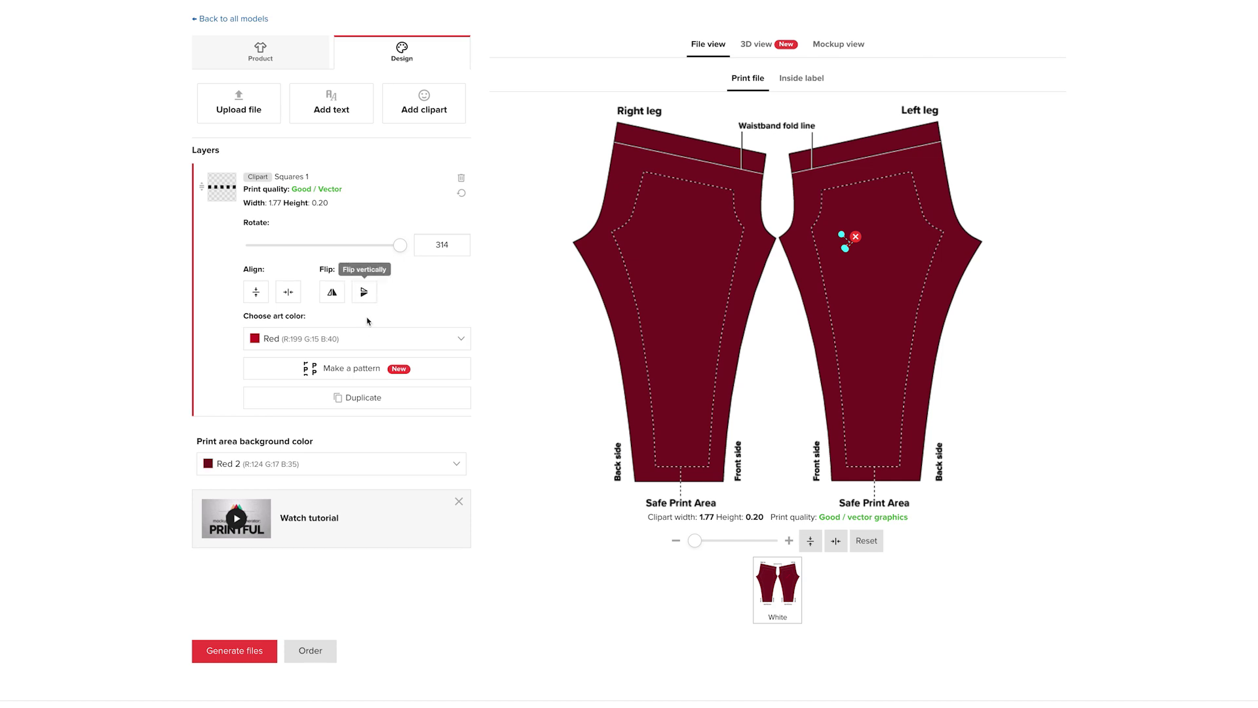
{"action": "left_click", "coordinate": [352, 368]}
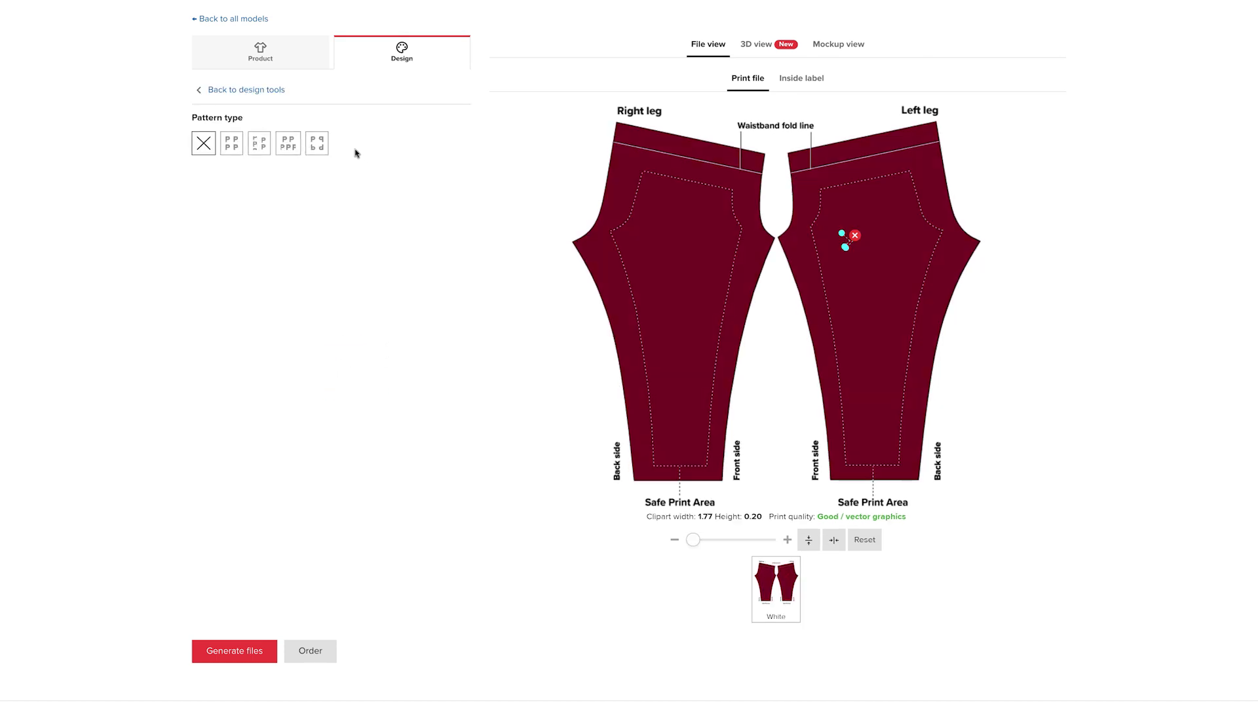
Step: Try the Block, Half drop and offset-row pattern types on the squares, widening the spacing to about 1.50
{"action": "left_click", "coordinate": [231, 143]}
{"action": "left_click", "coordinate": [260, 143]}
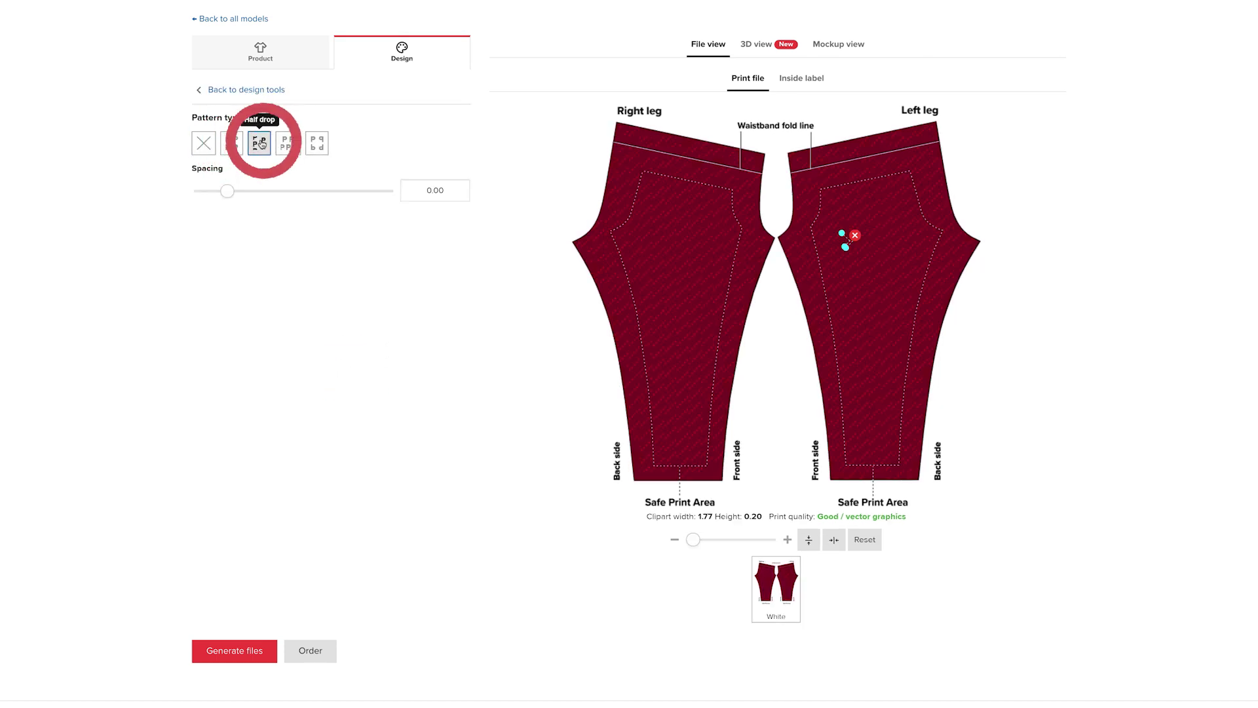
{"action": "left_click", "coordinate": [288, 144]}
{"action": "left_click_drag", "start_coordinate": [227, 191], "coordinate": [275, 191]}
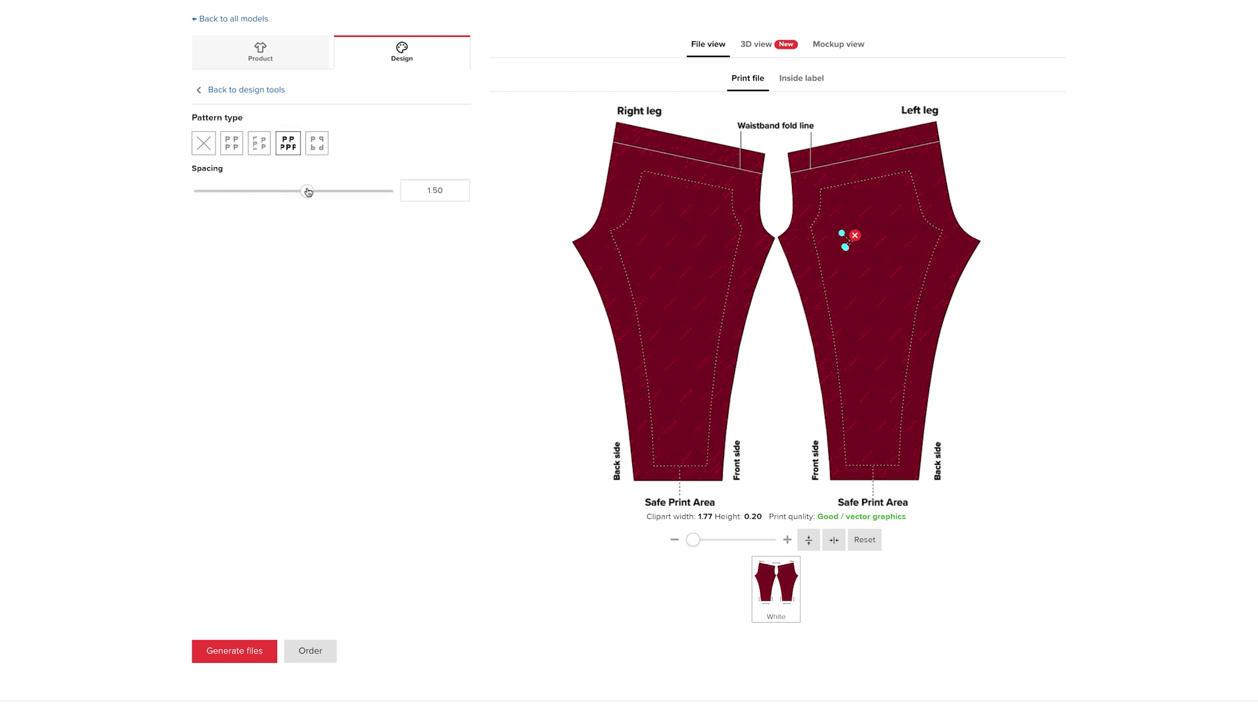
Step: Reset the squares' pattern spacing to 0.00 and apply the Block pattern type
{"action": "double_click", "coordinate": [425, 189]}
{"action": "key", "text": "Return"}
{"action": "left_click", "coordinate": [234, 147]}
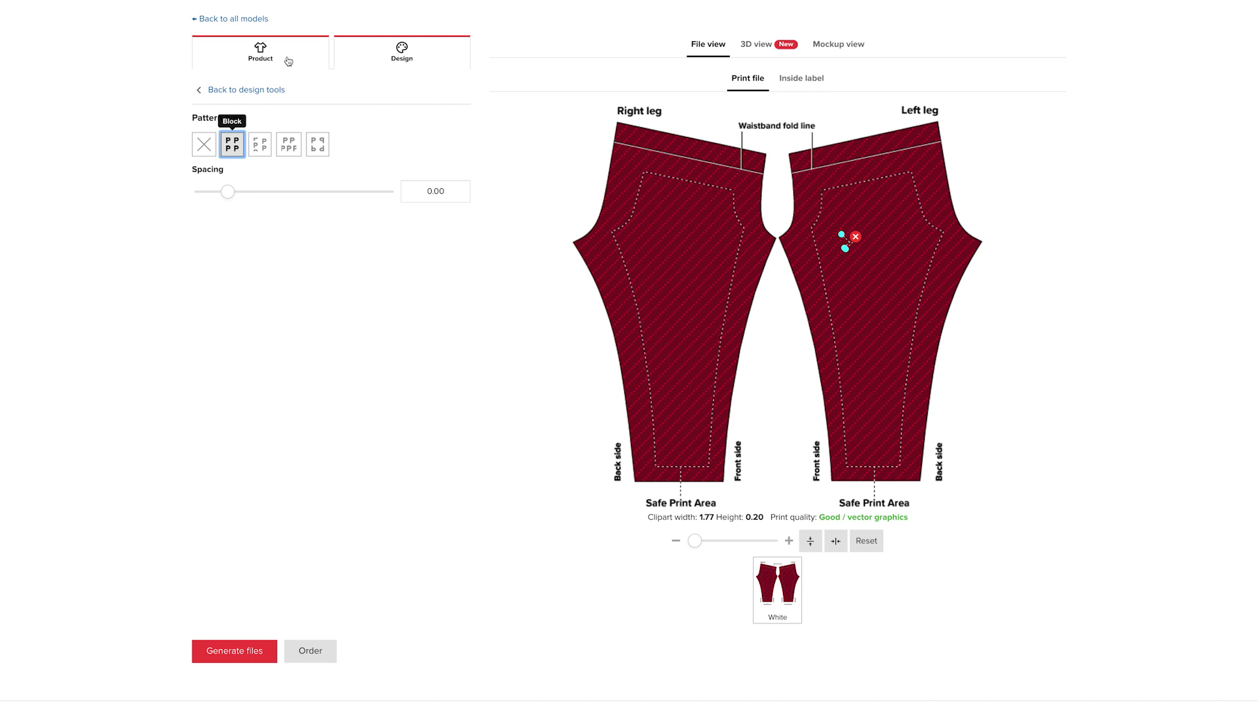
{"action": "left_click", "coordinate": [249, 92]}
Step: Add the Snowflake 5 holiday clipart to the right leg at about 1.54 × 1.54 and color it Red
{"action": "left_click", "coordinate": [419, 96]}
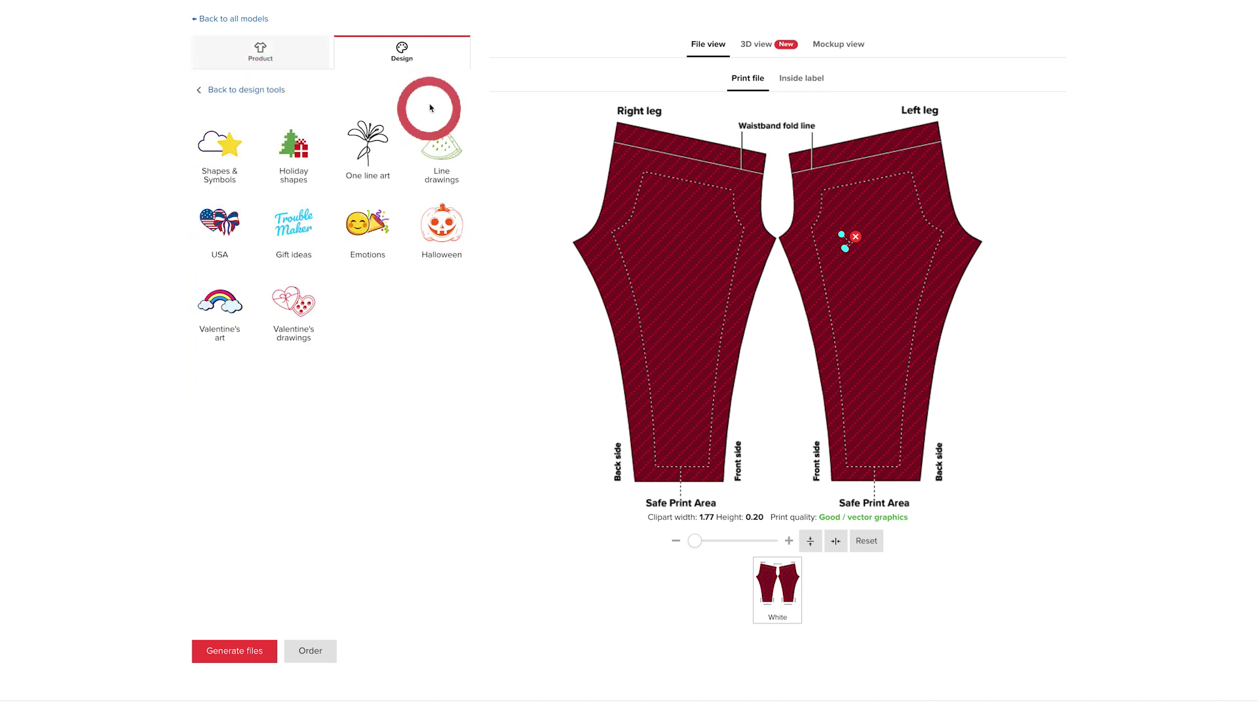
{"action": "left_click", "coordinate": [307, 142]}
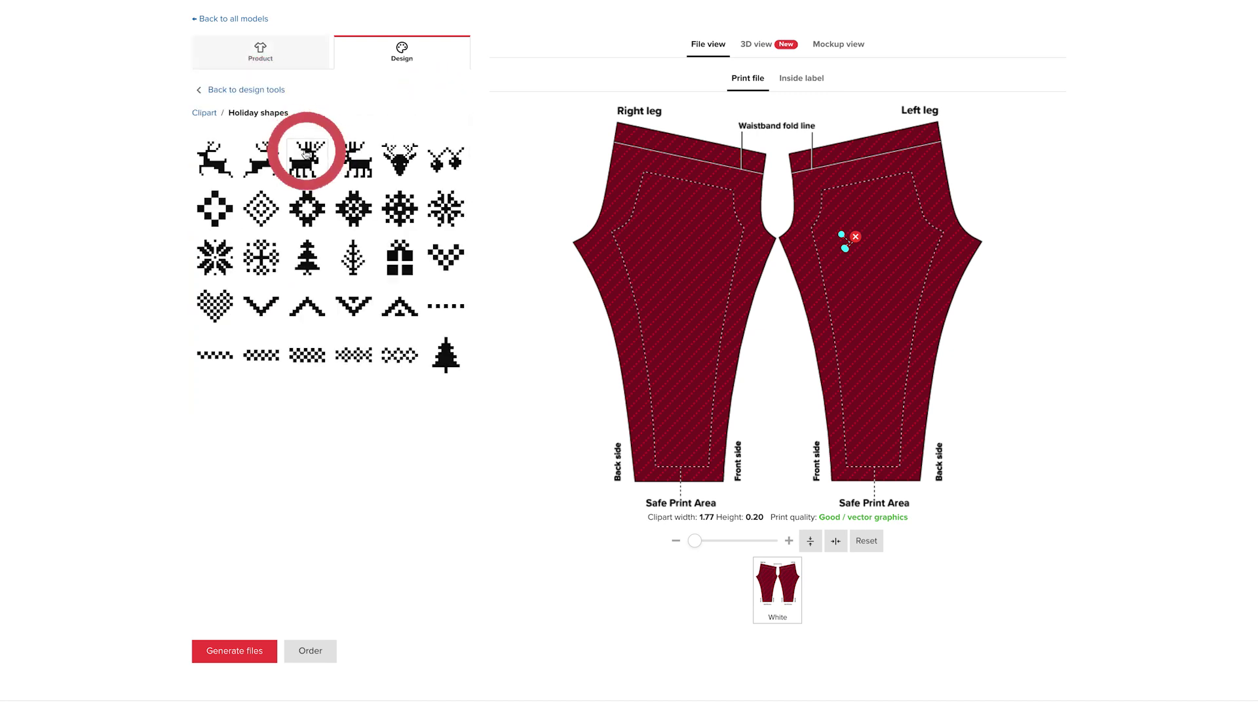
{"action": "left_click", "coordinate": [227, 268]}
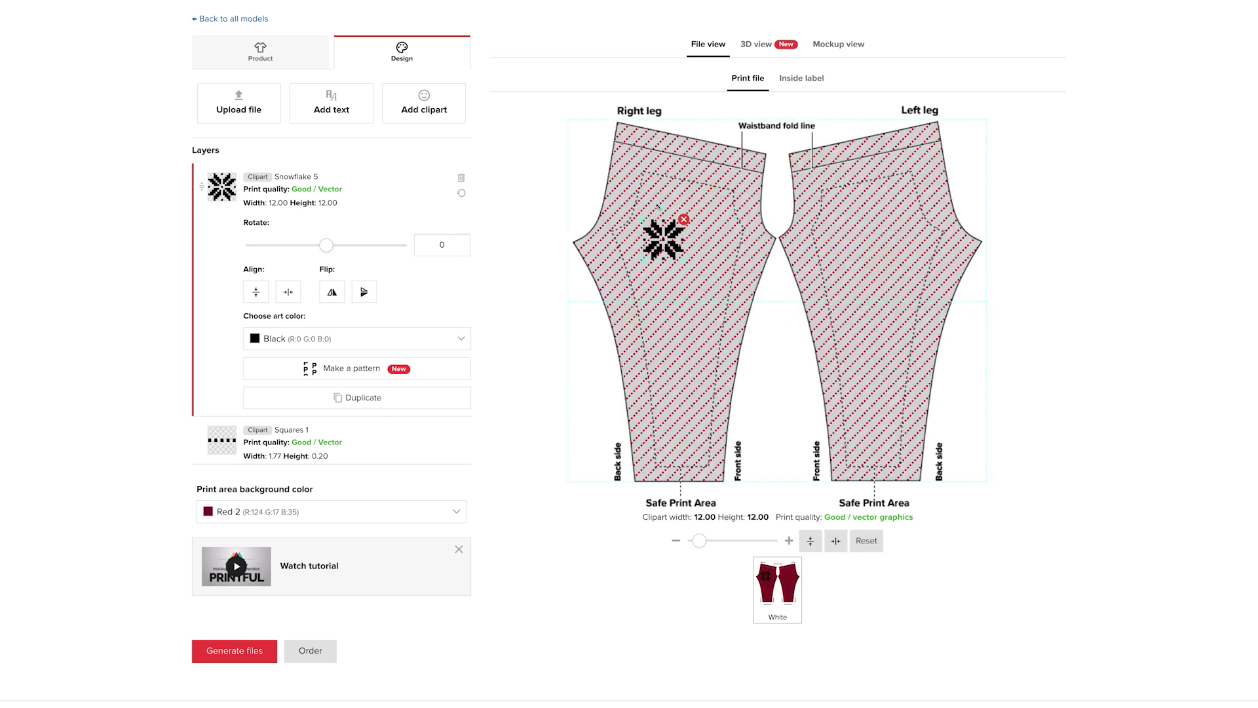
{"action": "left_click", "coordinate": [388, 342]}
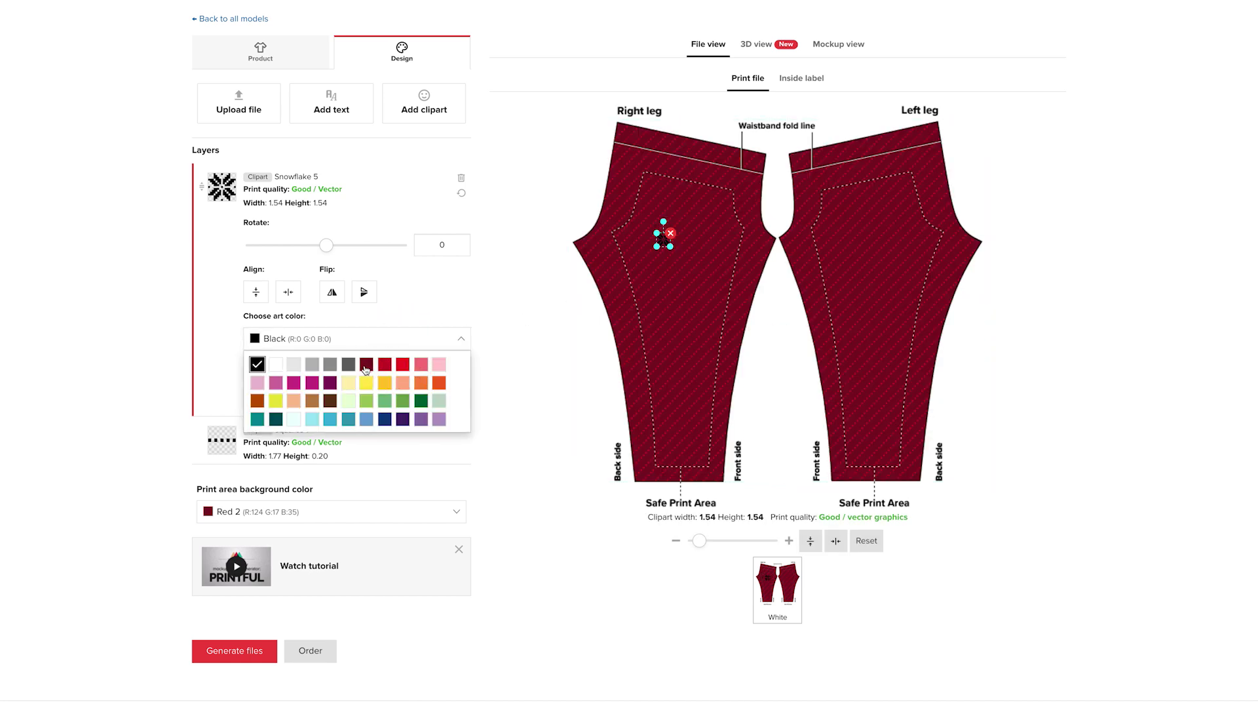
{"action": "left_click", "coordinate": [384, 369]}
Step: Turn the snowflake into a Half drop pattern with spacing of about 1.48 and shrink it to about 1.09 × 1.09
{"action": "left_click", "coordinate": [360, 376]}
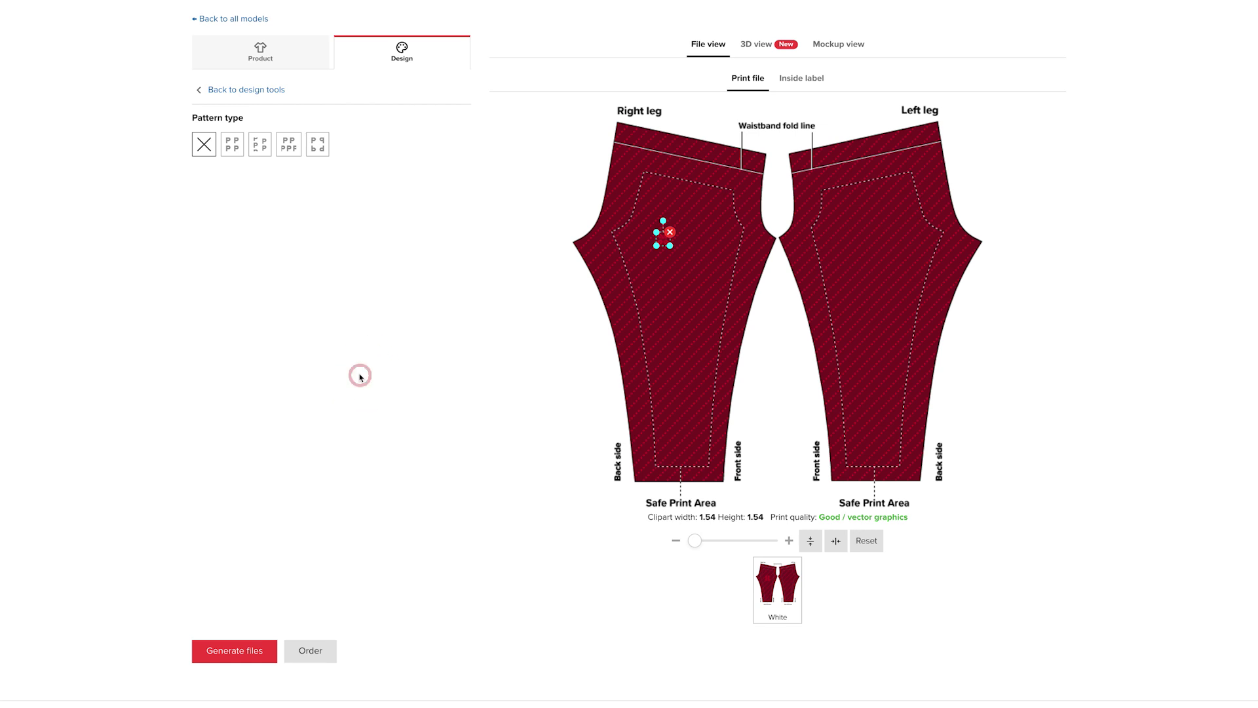
{"action": "left_click", "coordinate": [237, 143]}
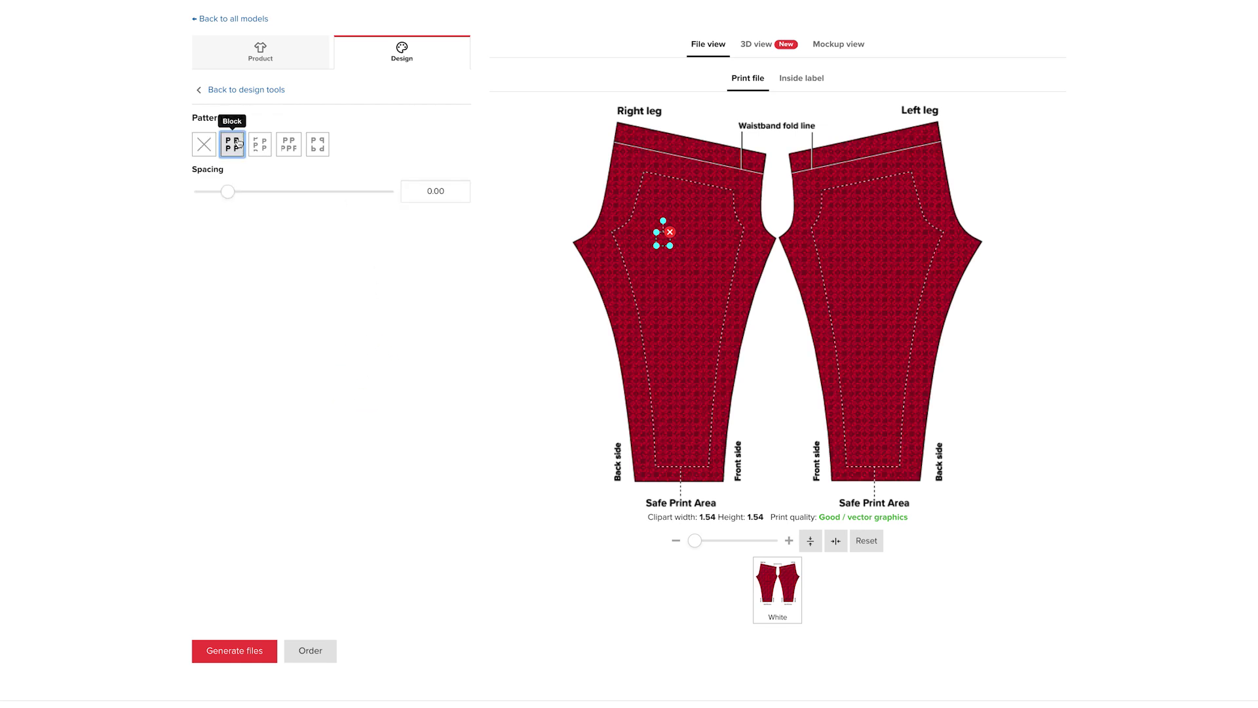
{"action": "left_click_drag", "start_coordinate": [237, 195], "coordinate": [307, 195]}
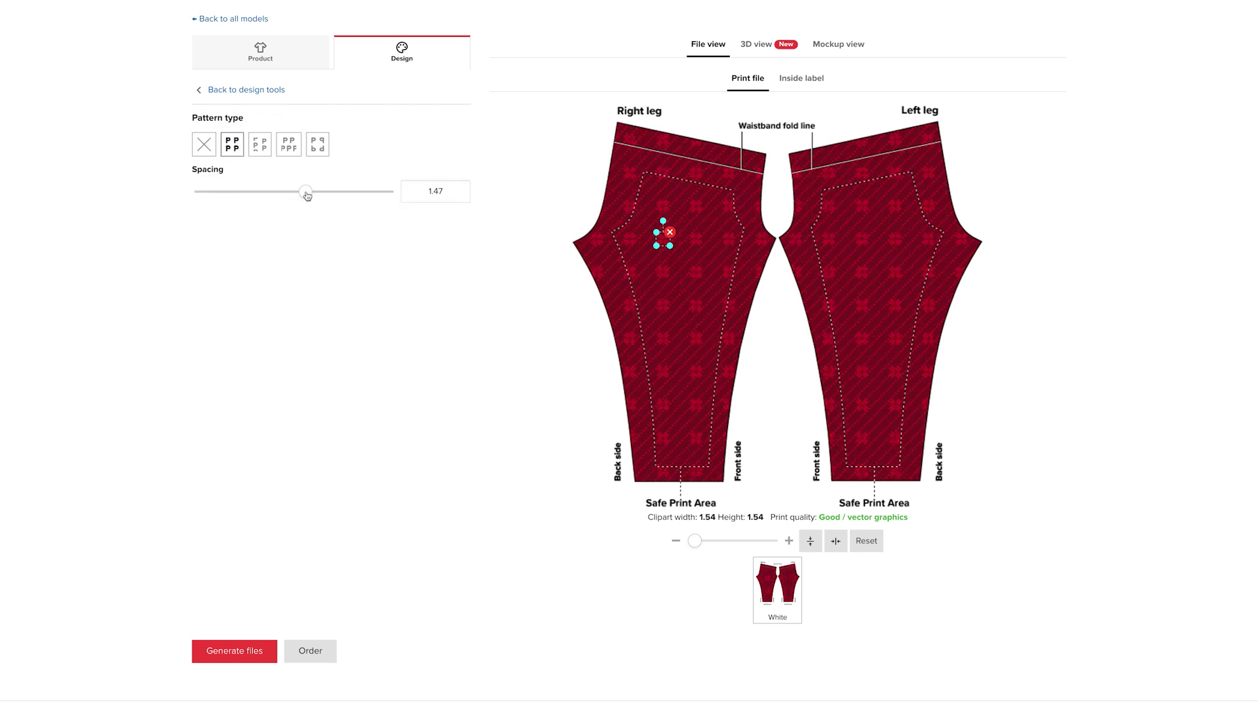
{"action": "left_click", "coordinate": [260, 147]}
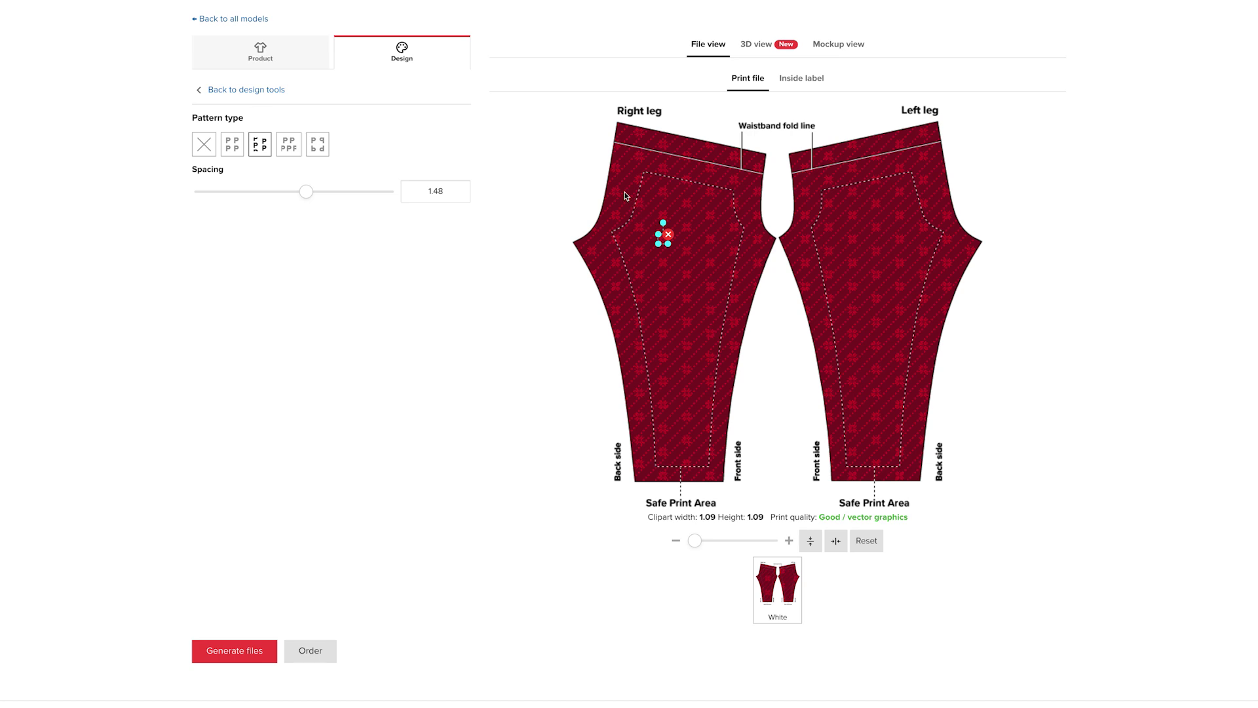
{"action": "left_click", "coordinate": [251, 89]}
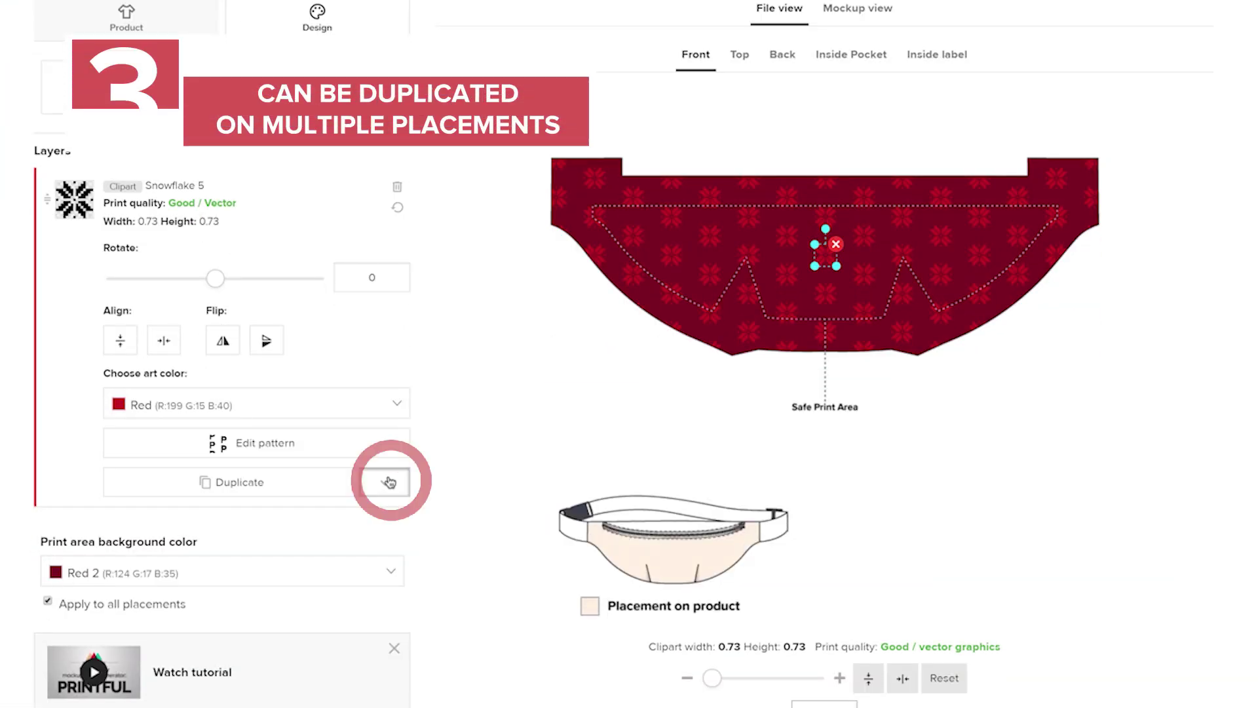
Step: Duplicate the fanny pack's front snowflake pattern layer to its other placements and check the Top and Back
{"action": "left_click", "coordinate": [387, 482]}
{"action": "left_click", "coordinate": [374, 550]}
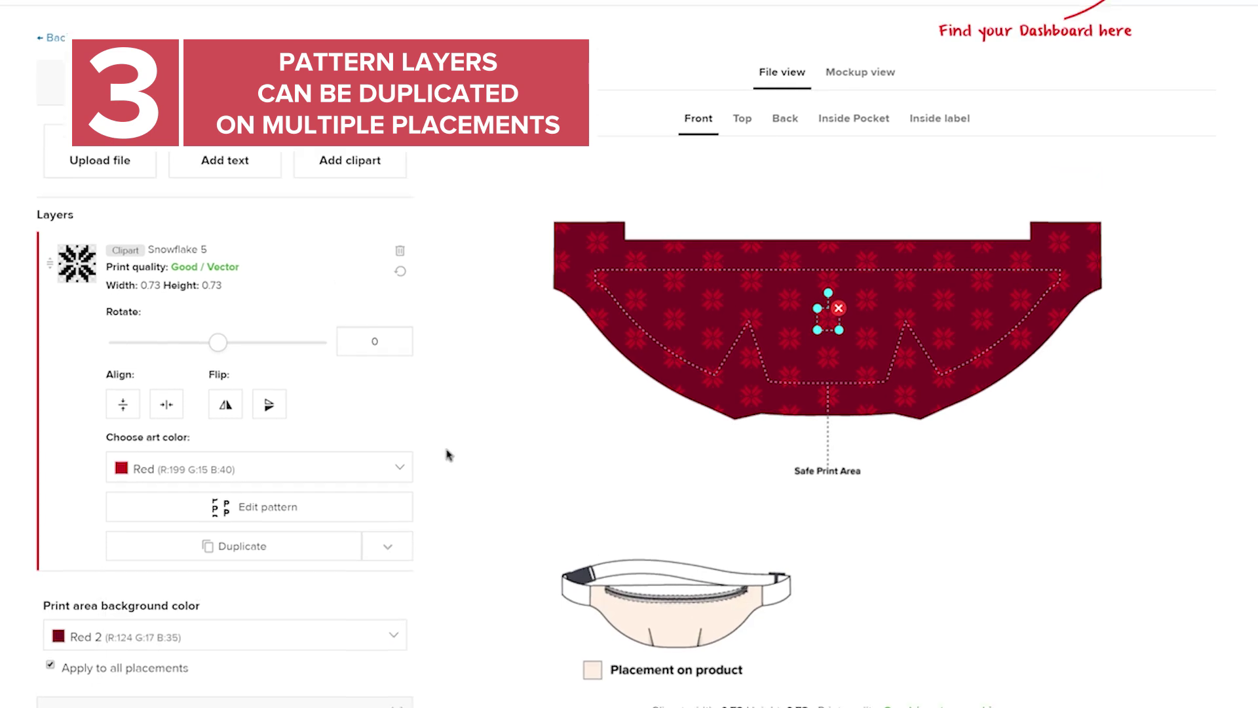
{"action": "left_click", "coordinate": [746, 209]}
{"action": "left_click", "coordinate": [788, 209]}
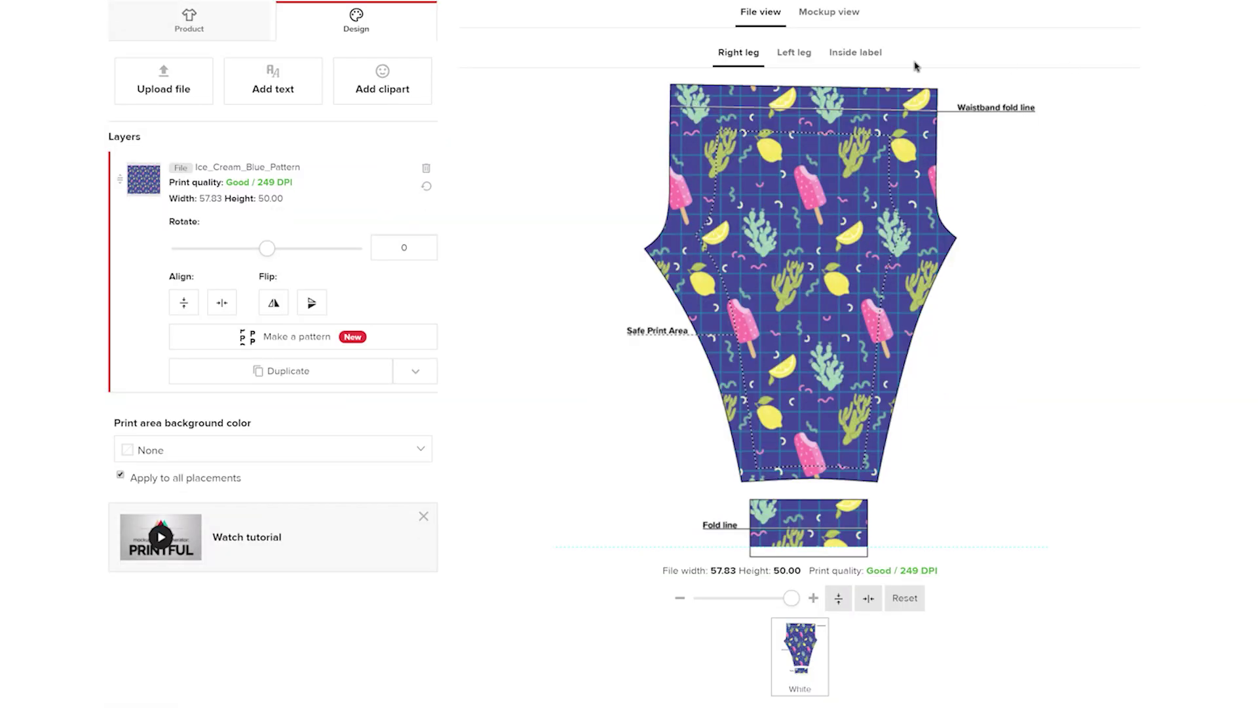
Step: Flip the Ice_Cream_Blue_Pattern file horizontally on the left leg
{"action": "left_click", "coordinate": [805, 55]}
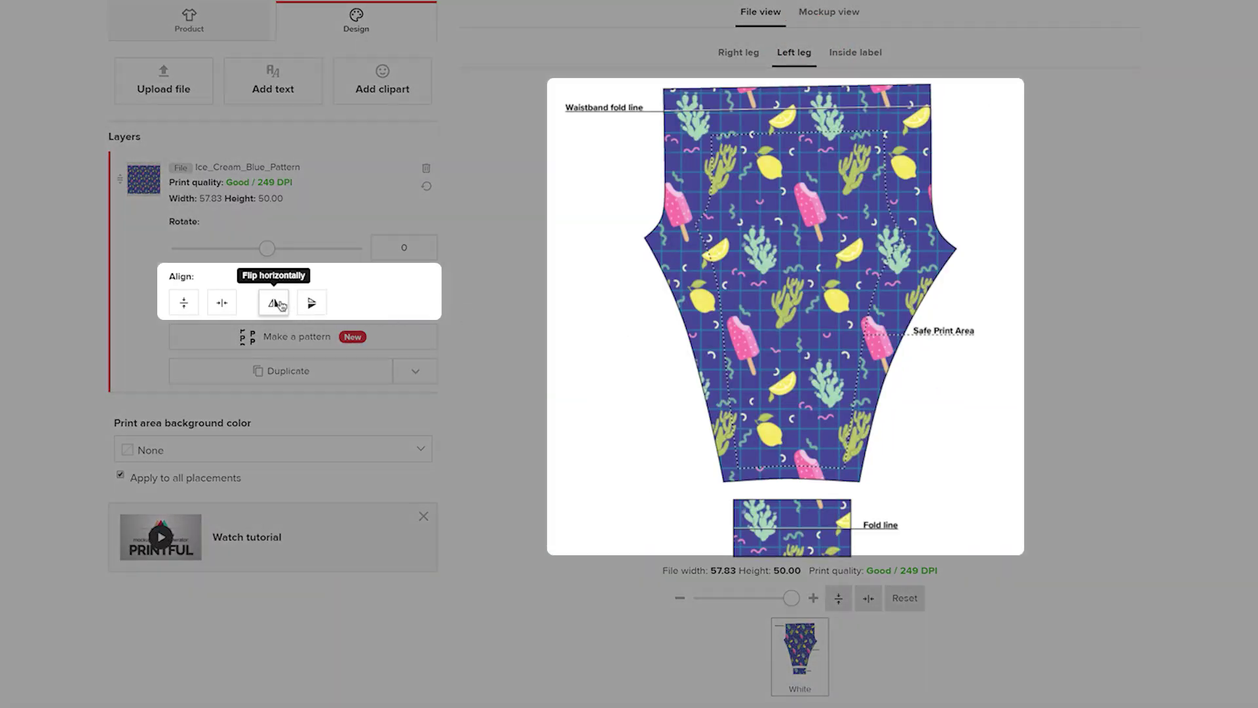
{"action": "left_click", "coordinate": [275, 303]}
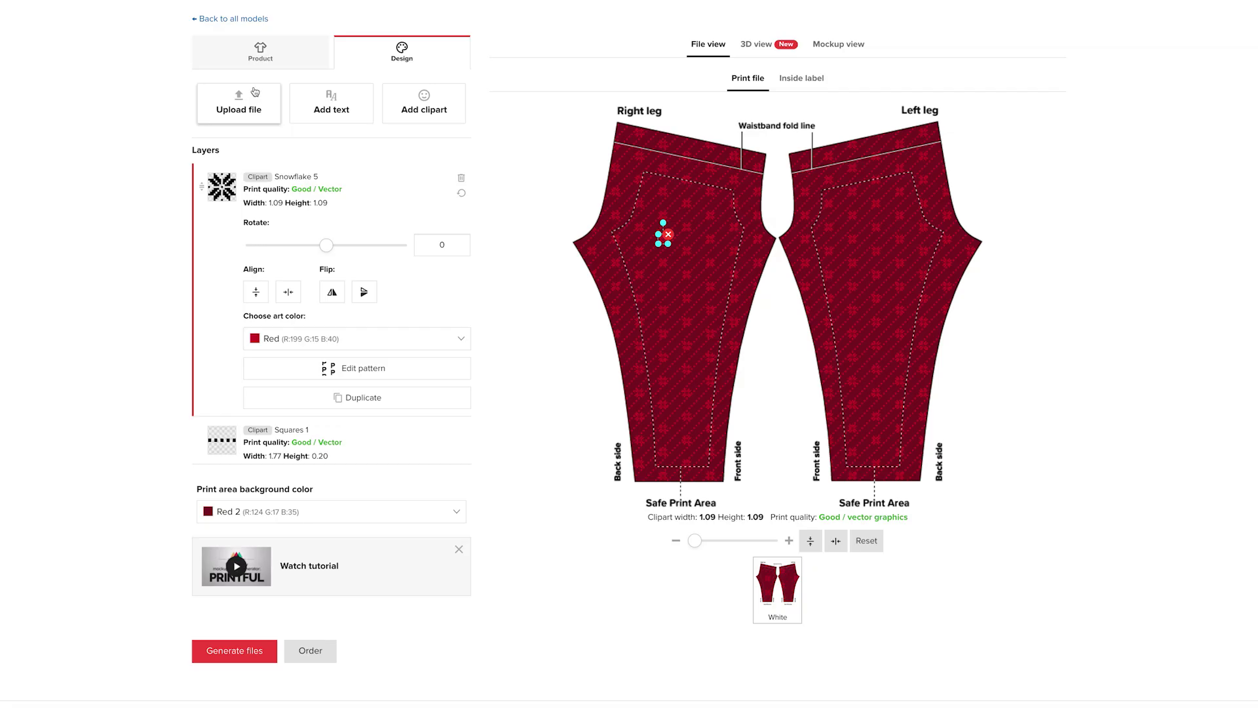
Step: Add the Heart 1 holiday clipart to the right leg at about 4.59 × 3.41
{"action": "left_click", "coordinate": [397, 113]}
{"action": "left_click", "coordinate": [299, 151]}
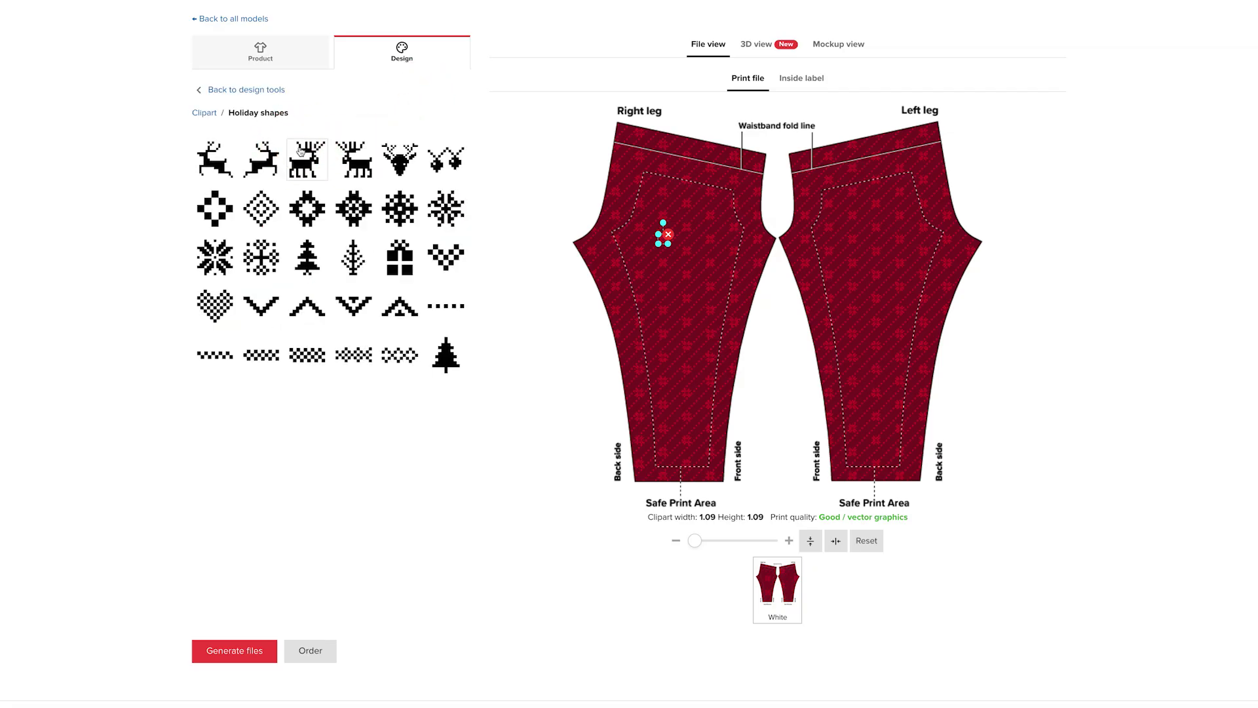
{"action": "left_click", "coordinate": [436, 251]}
{"action": "left_click_drag", "start_coordinate": [733, 288], "coordinate": [676, 254]}
Step: Color the heart White and place it on the lower front side of the right leg at about 3.57 × 2.65
{"action": "left_click", "coordinate": [395, 346]}
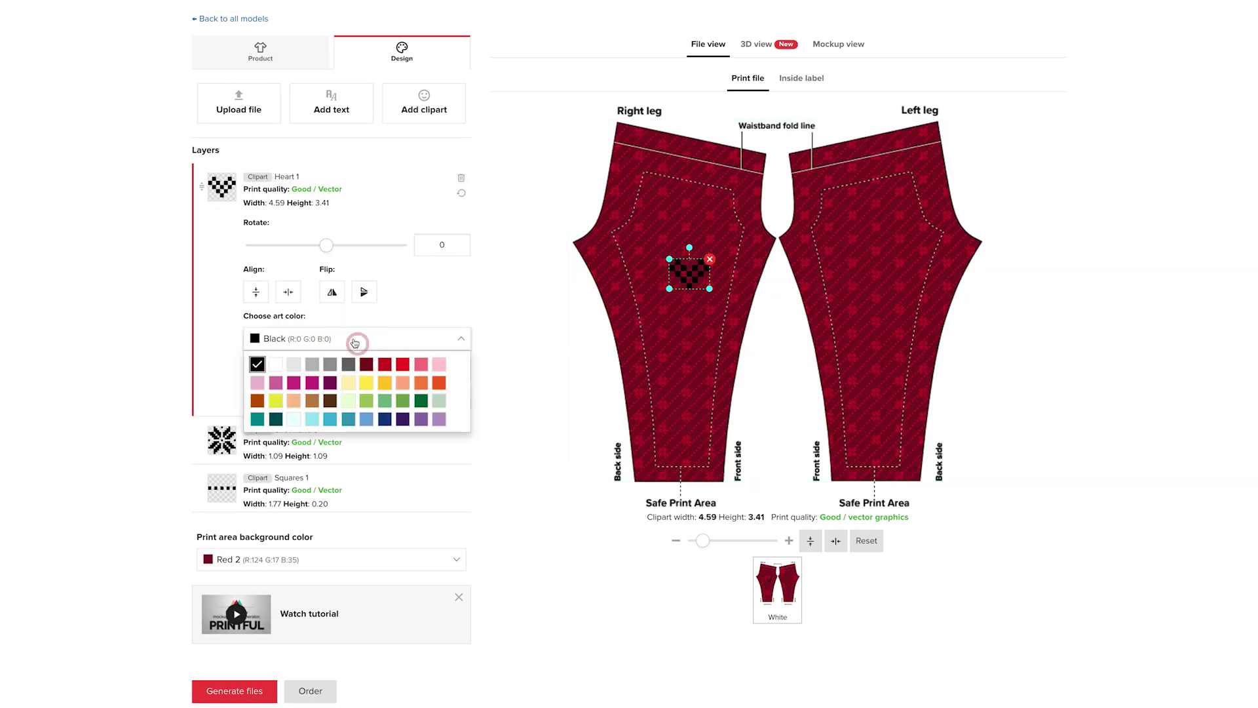
{"action": "left_click", "coordinate": [282, 369]}
{"action": "left_click_drag", "start_coordinate": [693, 283], "coordinate": [702, 387]}
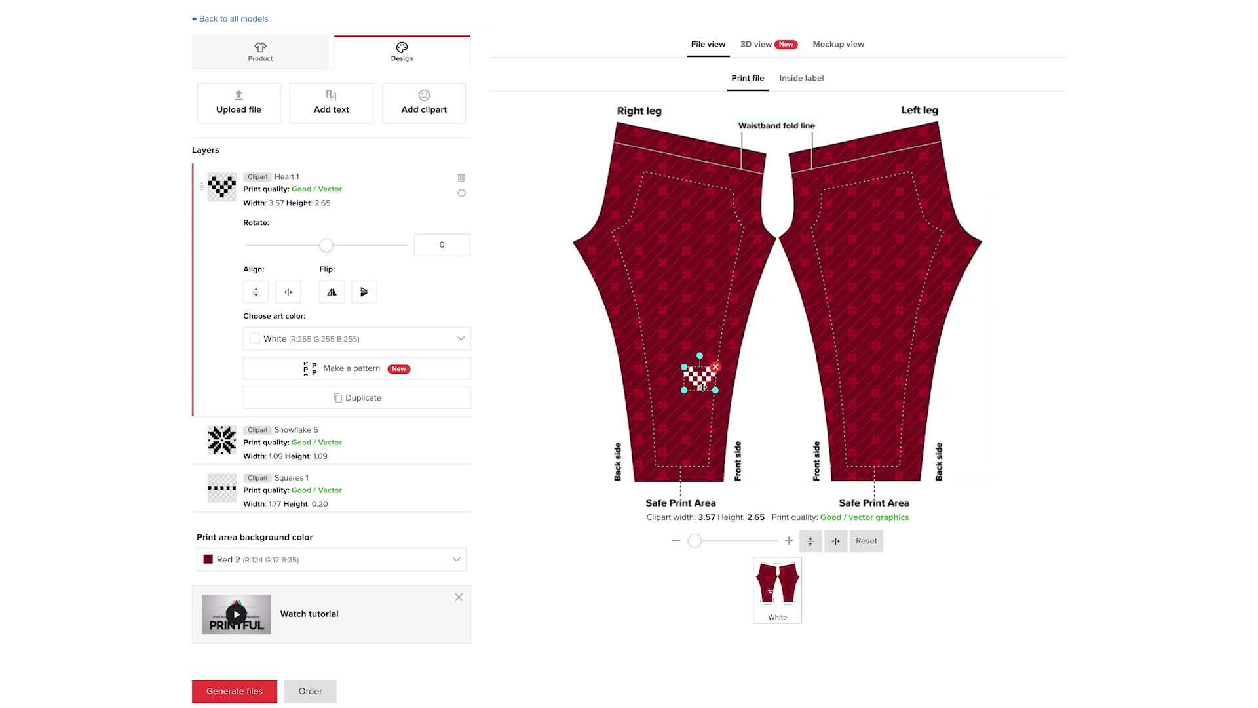
Step: Duplicate the white heart and align the copy at the matching height on the left leg's front side
{"action": "left_click", "coordinate": [340, 403]}
{"action": "left_click_drag", "start_coordinate": [698, 380], "coordinate": [848, 385]}
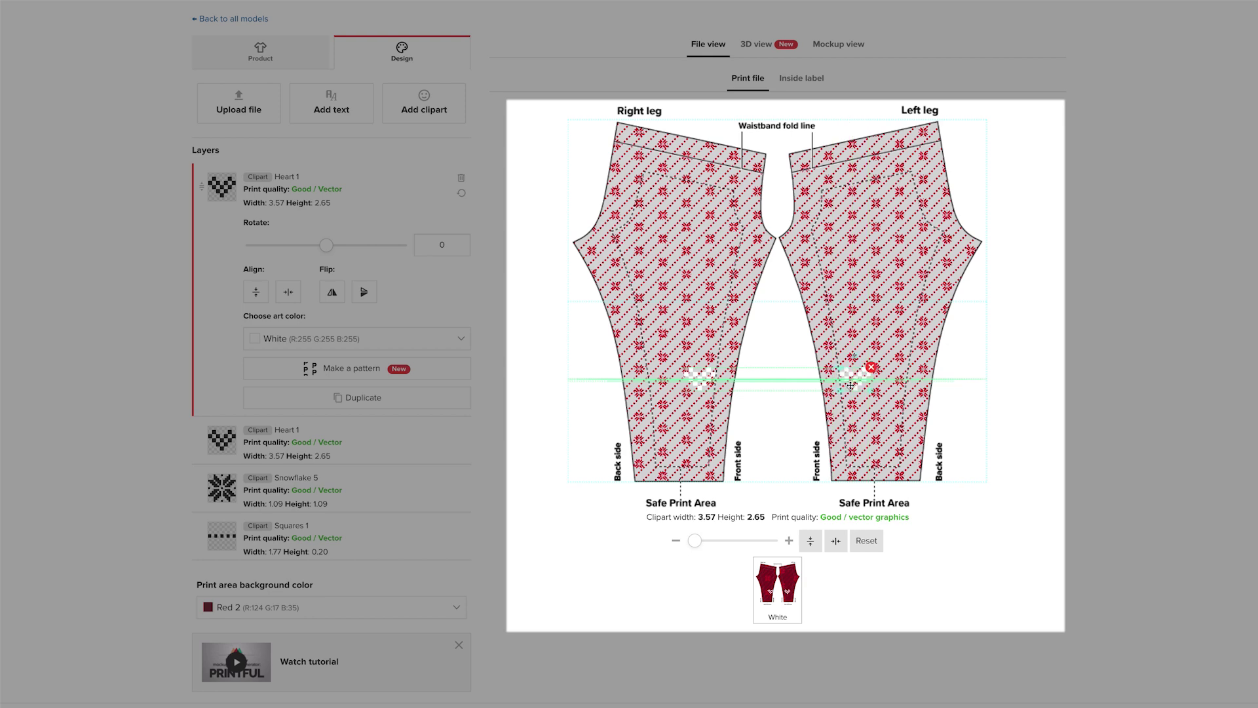
{"action": "left_click_drag", "start_coordinate": [850, 385], "coordinate": [850, 386]}
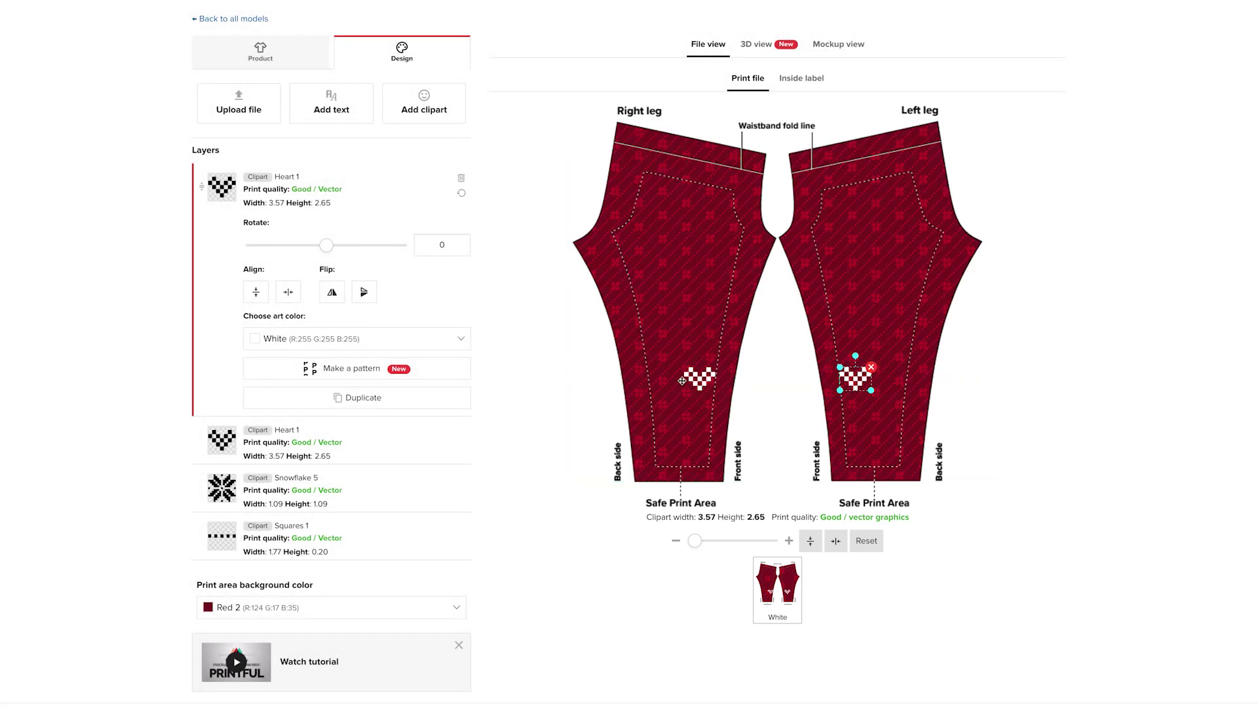
Step: Add a Green 1 Horizontal rectangle from Shapes & Symbols above the right leg's heart, about 6.30 × 3.34 and rotated to 25
{"action": "left_click", "coordinate": [423, 103]}
{"action": "left_click", "coordinate": [203, 153]}
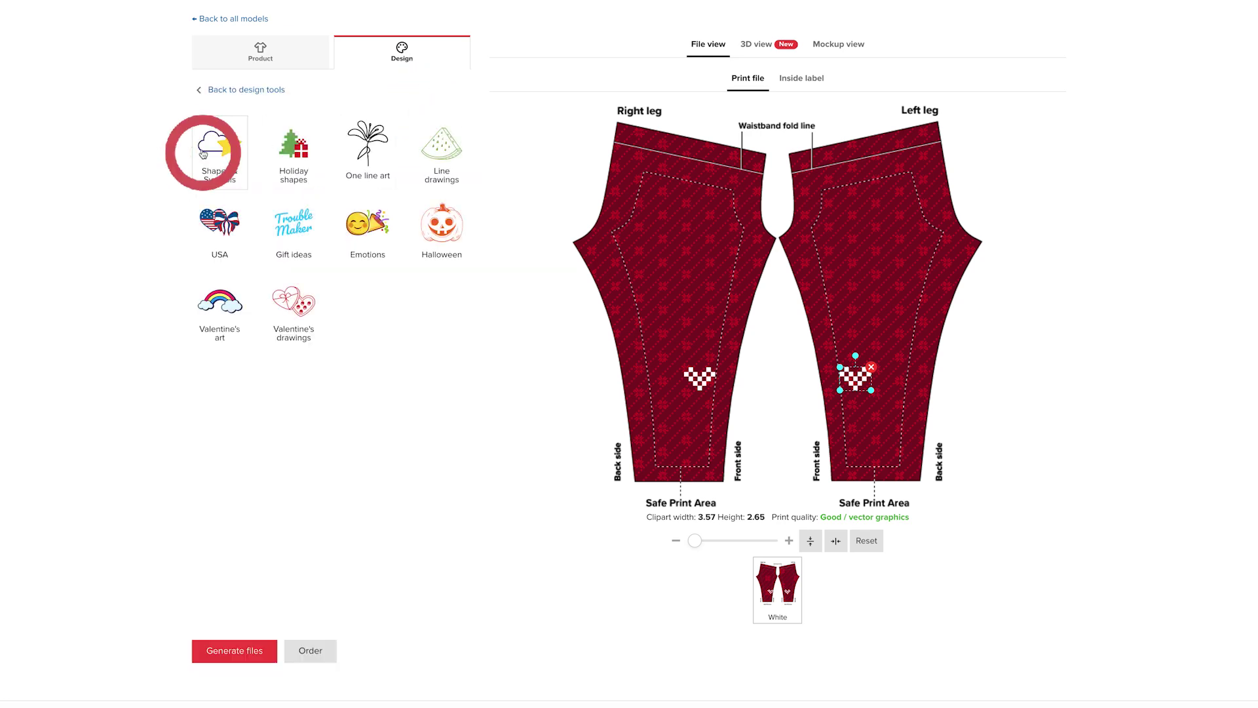
{"action": "left_click", "coordinate": [438, 355]}
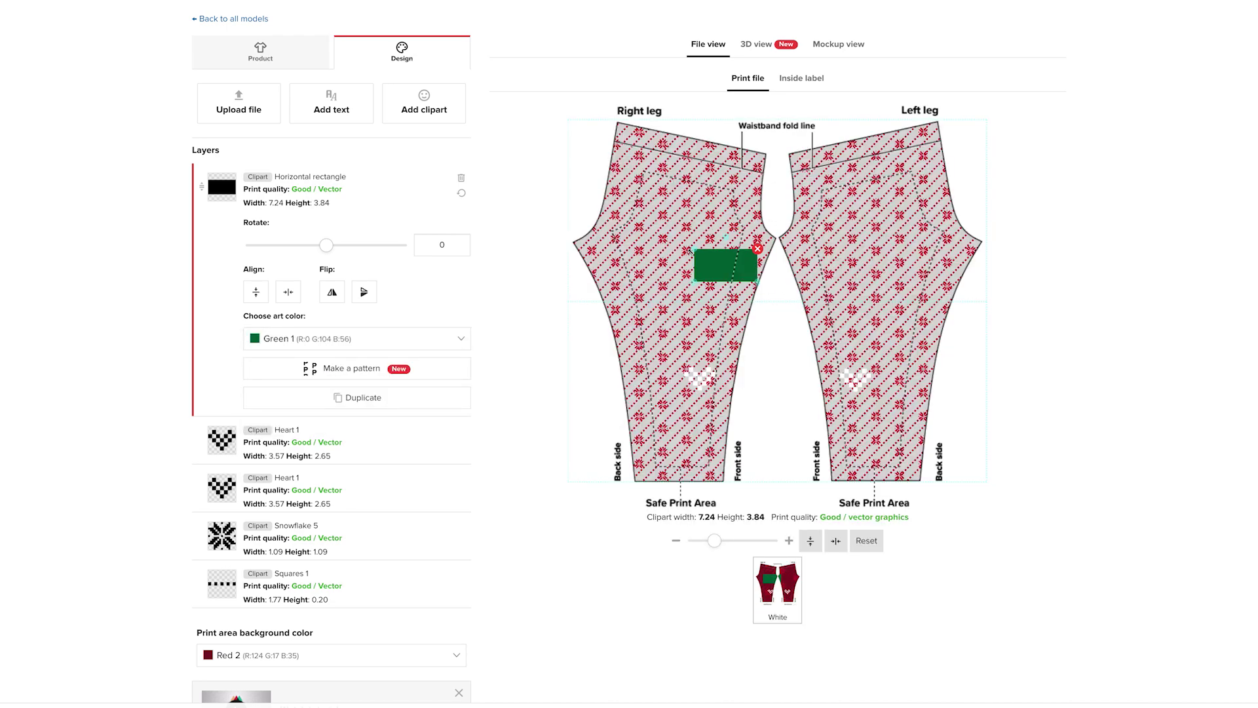
{"action": "left_click_drag", "start_coordinate": [723, 262], "coordinate": [710, 344]}
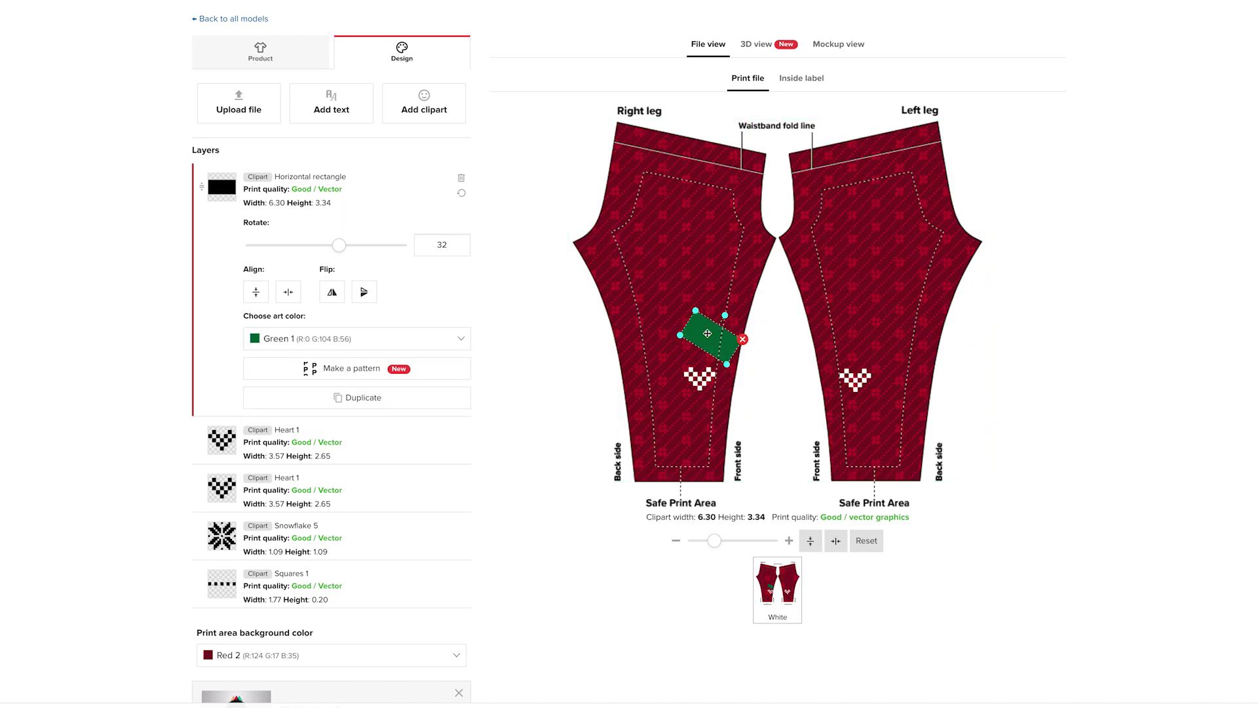
Step: Duplicate the green rectangle three times and line the copies up into a diagonal band across the right leg
{"action": "left_click", "coordinate": [357, 398]}
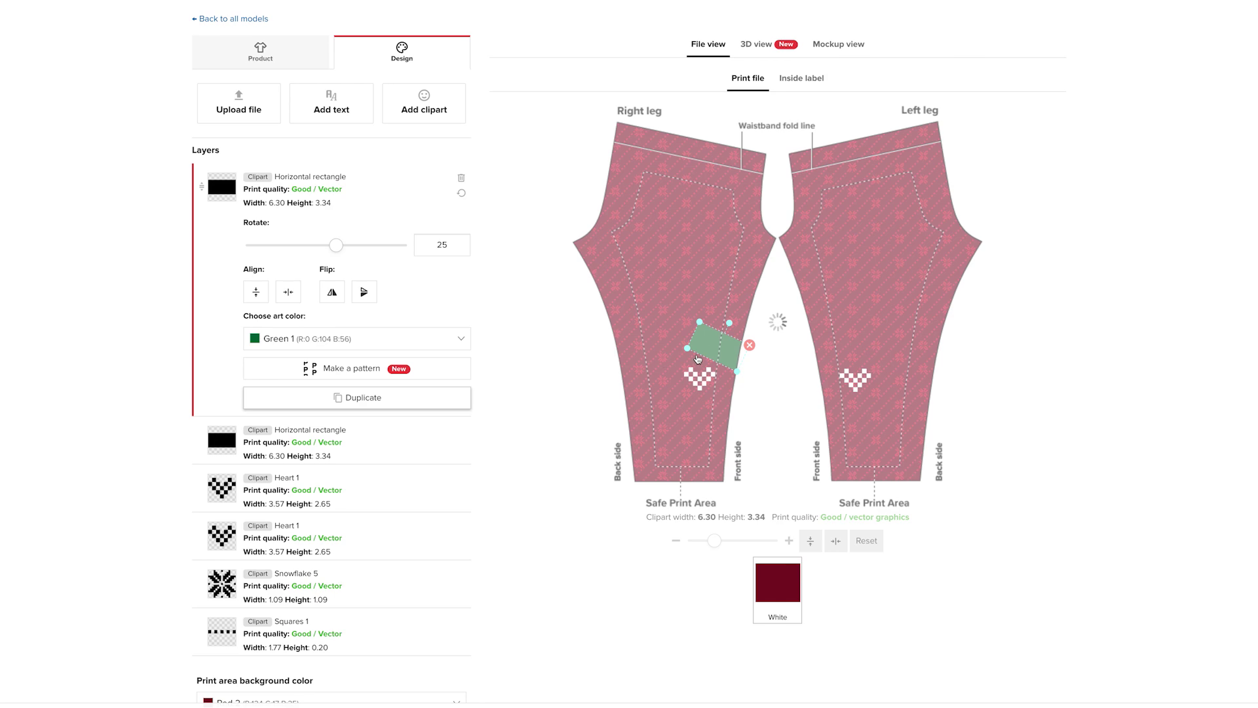
{"action": "left_click_drag", "start_coordinate": [716, 349], "coordinate": [714, 343]}
{"action": "left_click", "coordinate": [385, 400]}
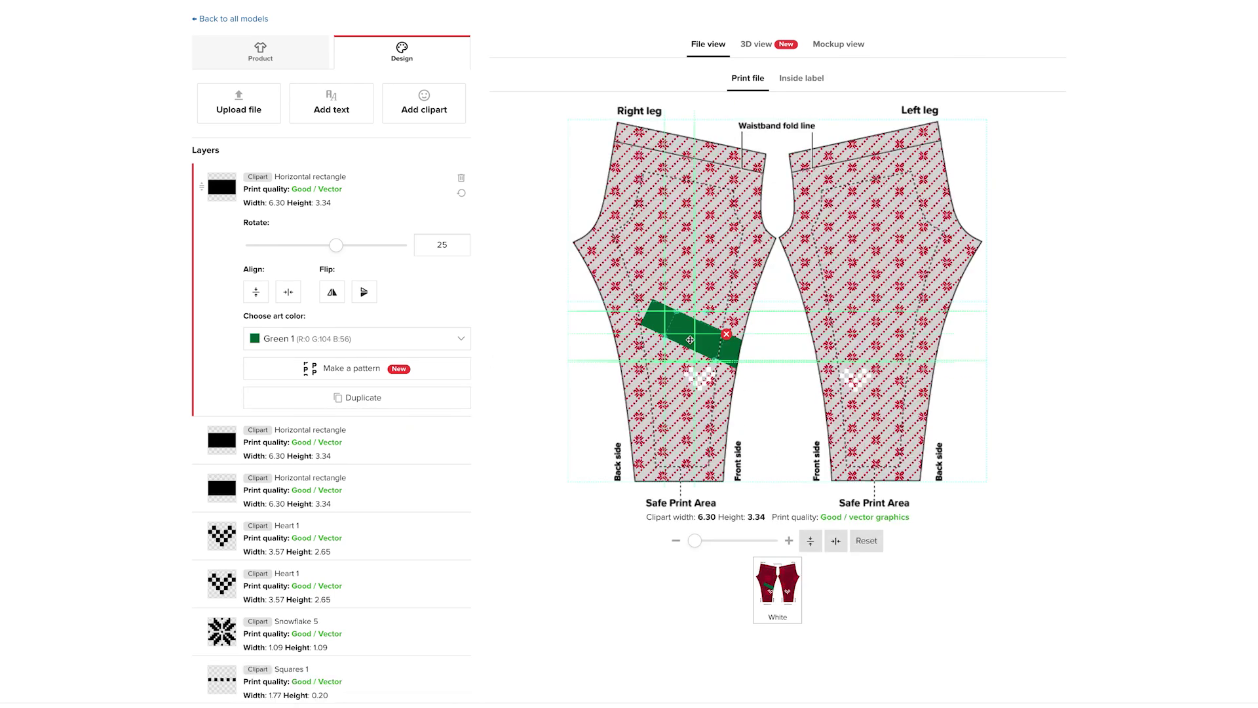
{"action": "left_click", "coordinate": [384, 400]}
{"action": "left_click_drag", "start_coordinate": [626, 311], "coordinate": [587, 293]}
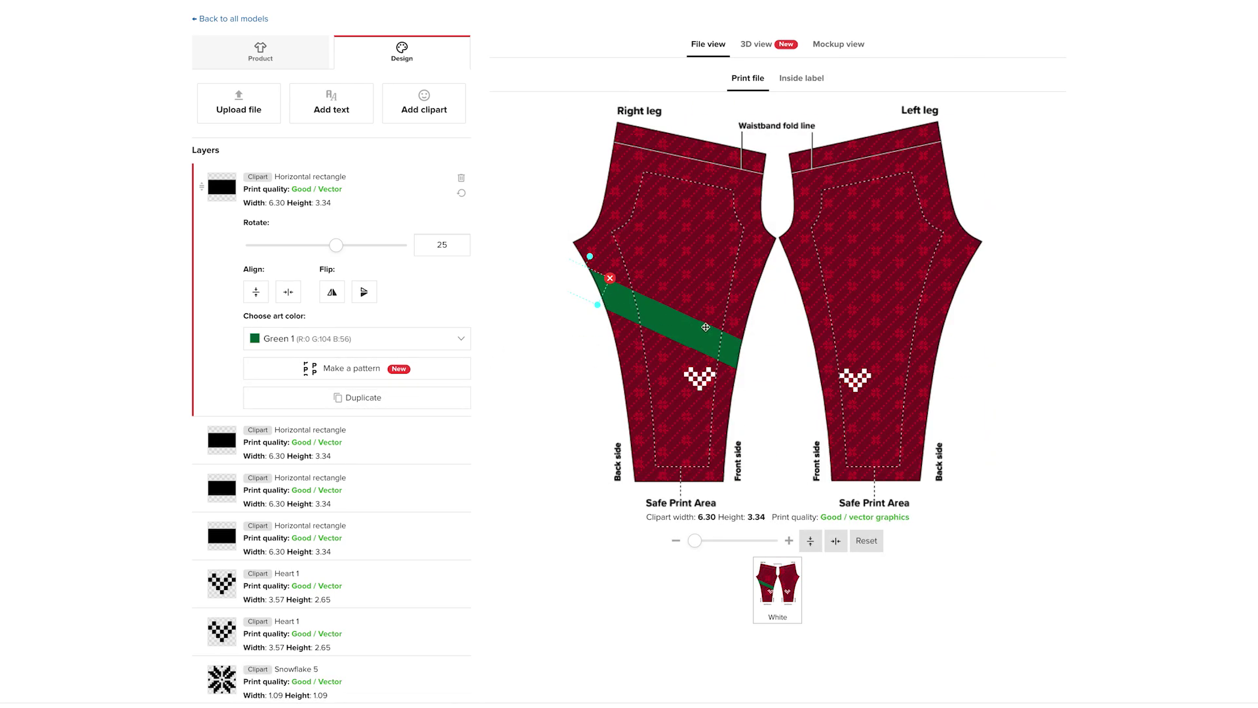
Step: Mirror the green diagonal band onto the left leg with duplicated rectangles rotated to 332, and inspect the leggings from several sides in 3D
{"action": "left_click", "coordinate": [678, 327]}
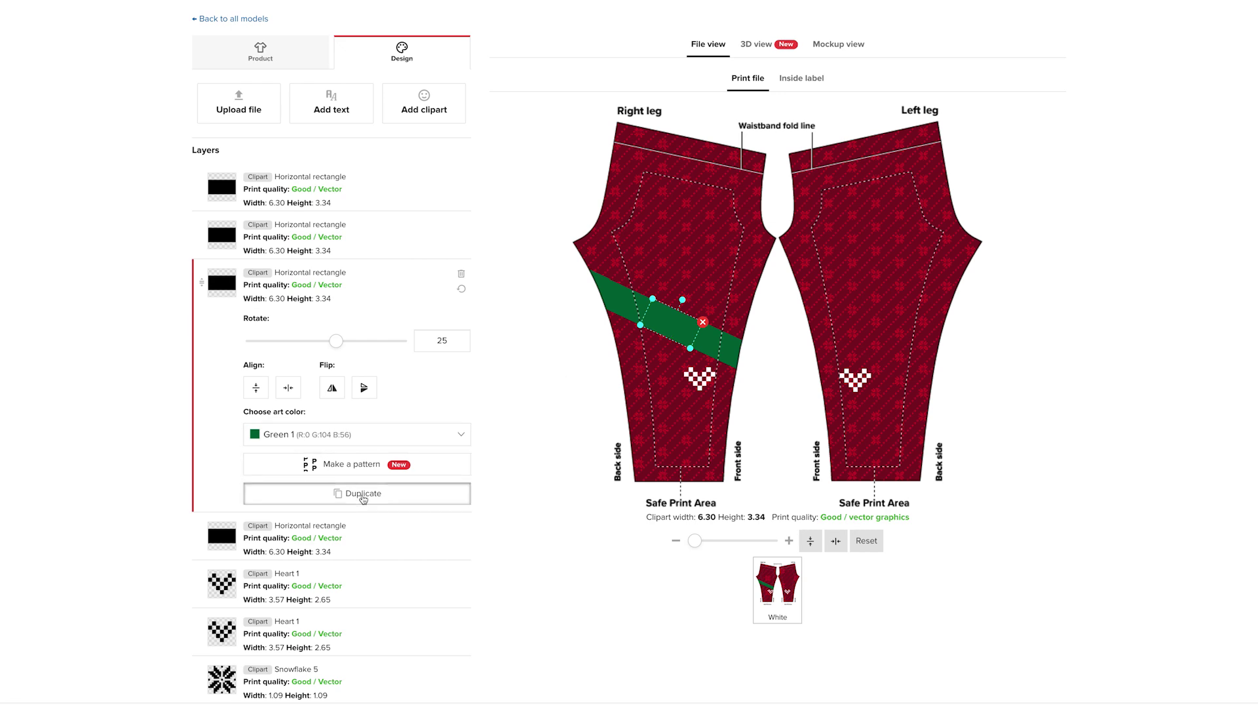
{"action": "left_click", "coordinate": [336, 493]}
{"action": "left_click", "coordinate": [740, 438]}
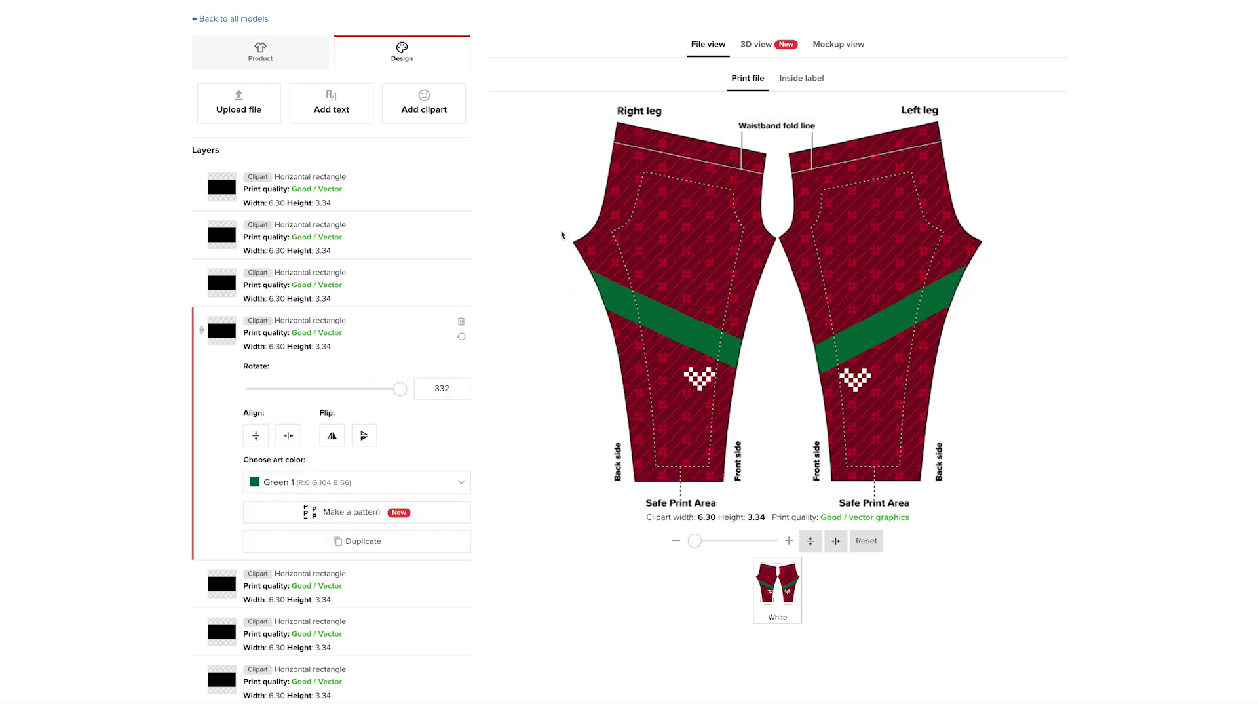
{"action": "left_click", "coordinate": [758, 46]}
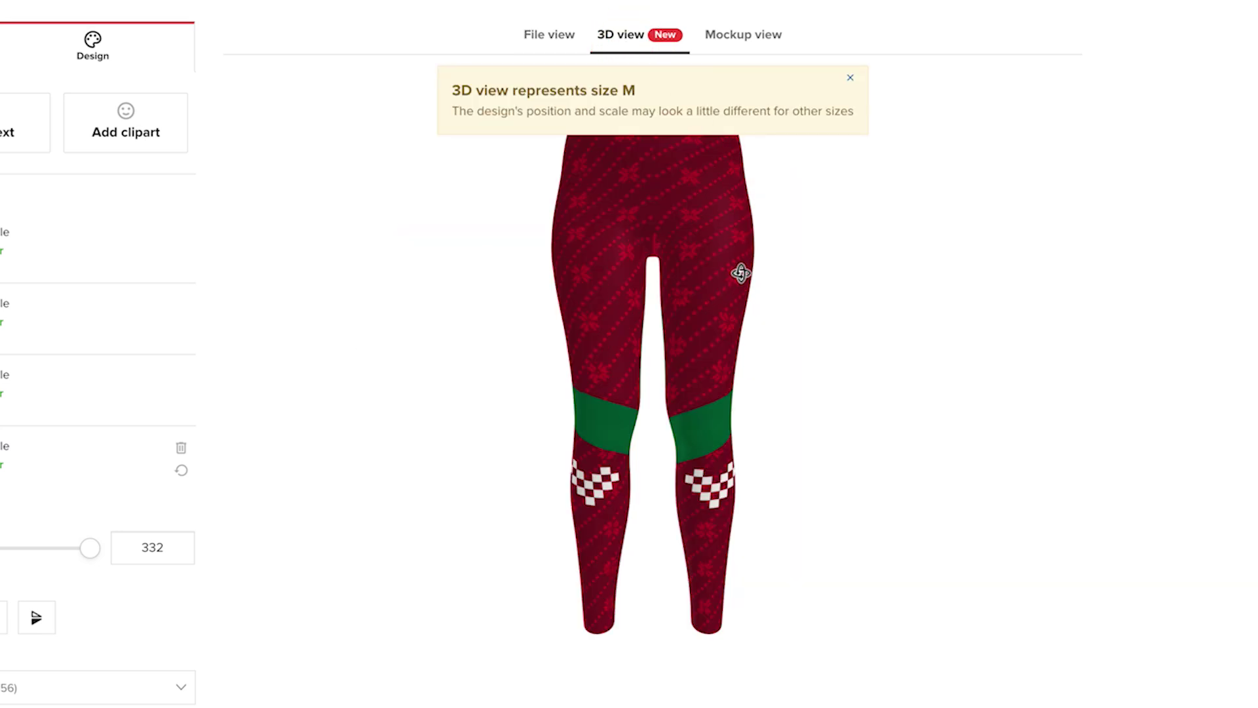
{"action": "left_click_drag", "start_coordinate": [739, 261], "coordinate": [452, 264]}
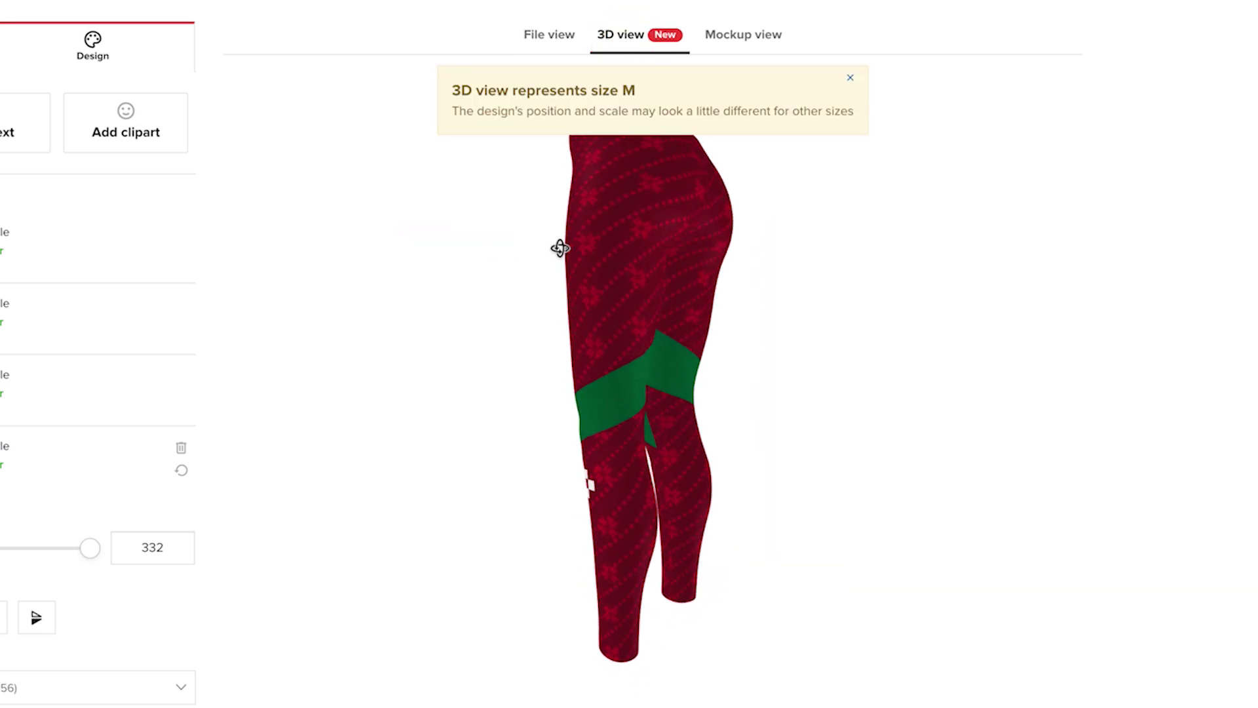
{"action": "left_click_drag", "start_coordinate": [598, 248], "coordinate": [548, 162]}
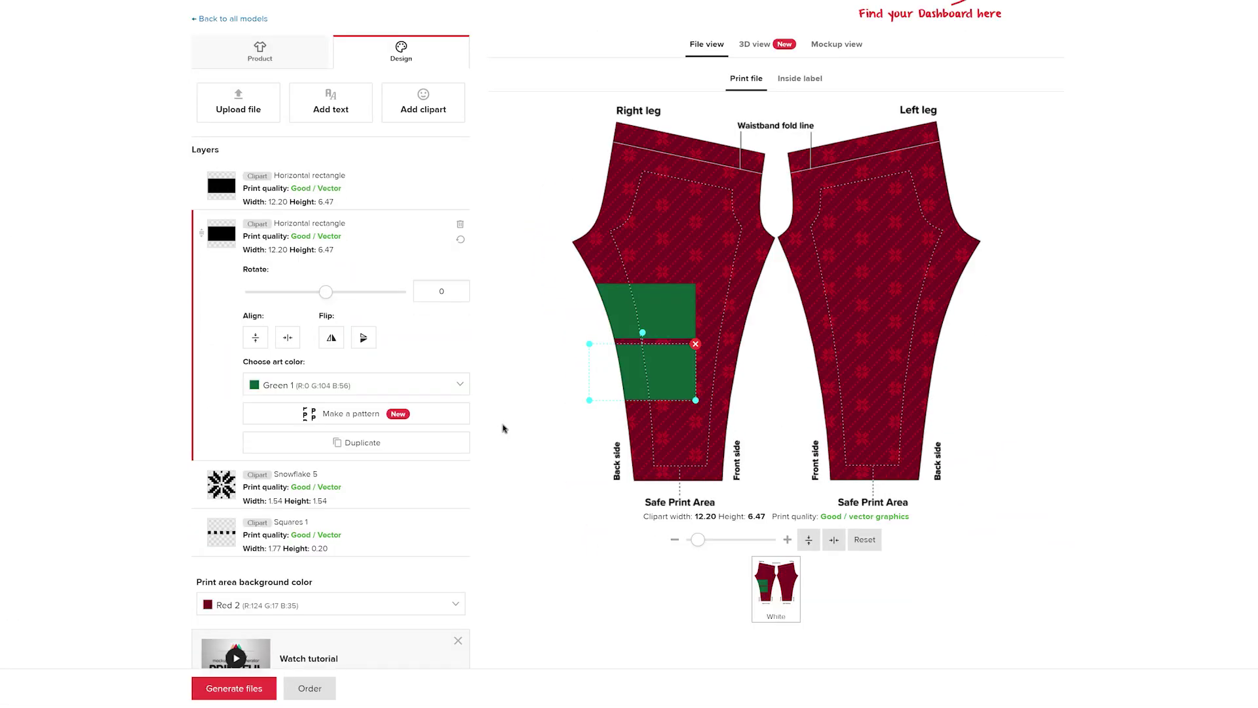
Step: Rotate the upper green rectangle to -28 and duplicate it, completing the right leg's V-shaped band and placing the matching piece on the left leg
{"action": "left_click", "coordinate": [403, 211]}
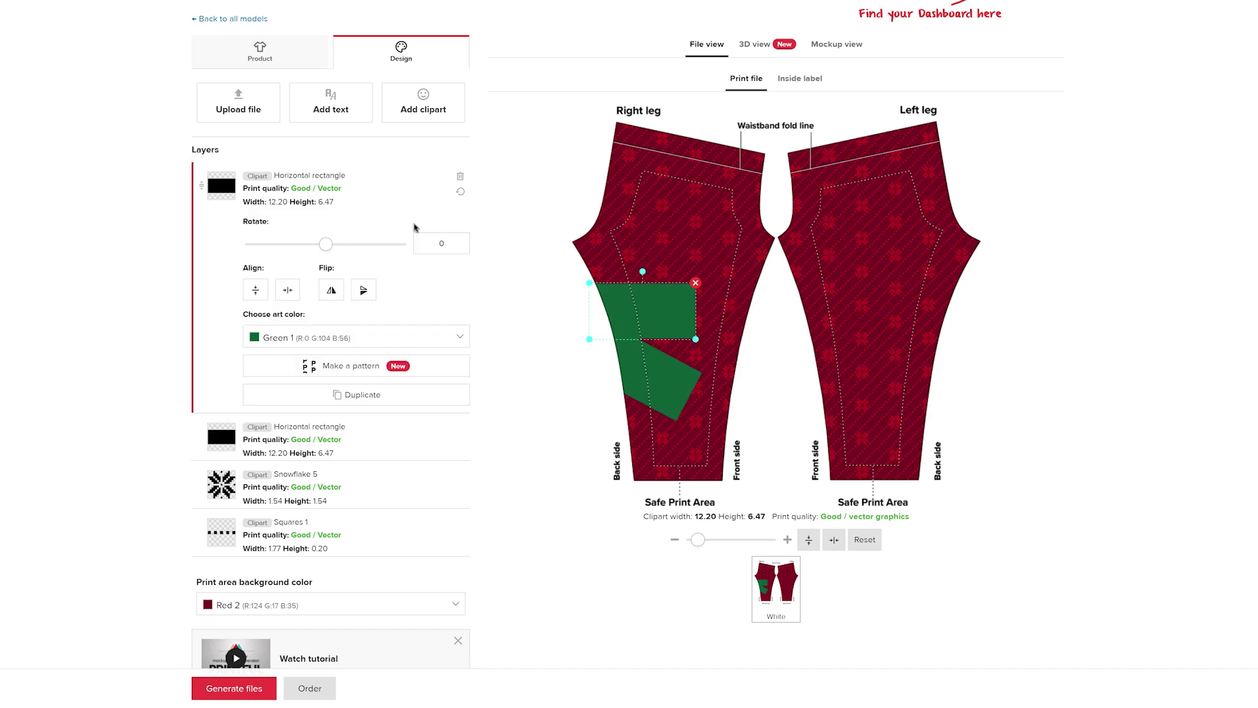
{"action": "double_click", "coordinate": [439, 244]}
{"action": "type", "text": "-25"}
{"action": "left_click_drag", "start_coordinate": [638, 301], "coordinate": [894, 388]}
{"action": "left_click", "coordinate": [363, 394]}
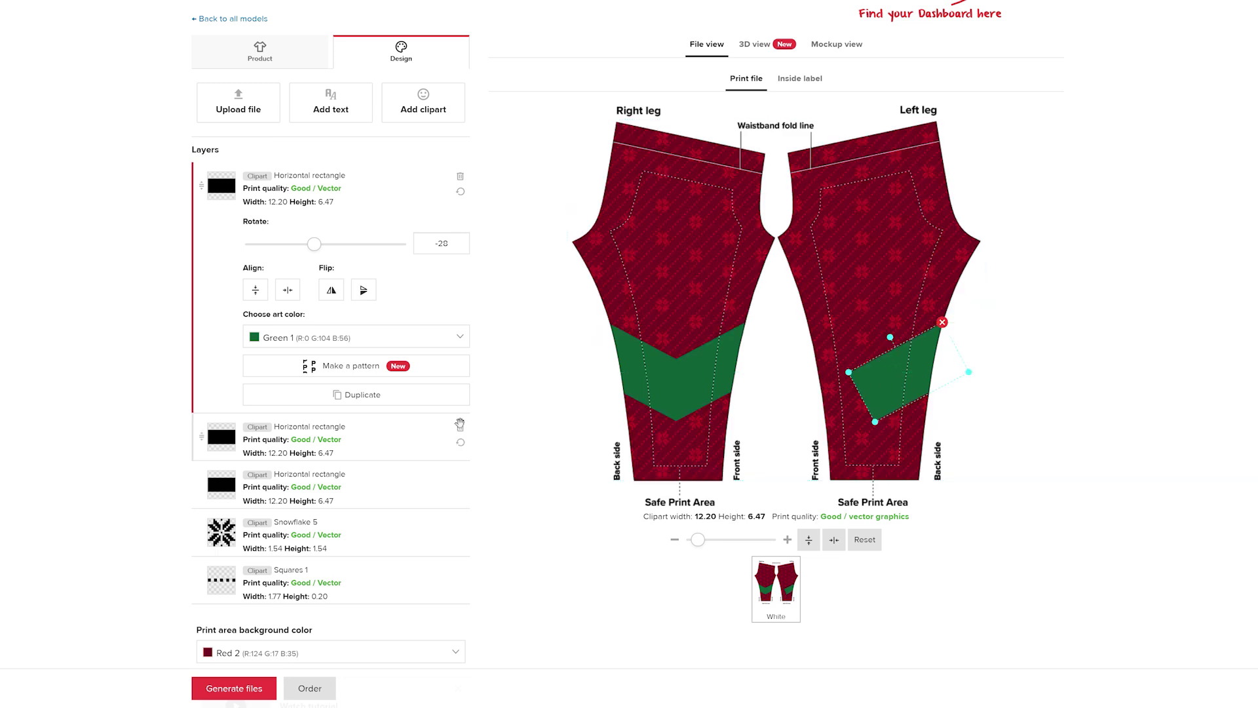
Step: Duplicate the right leg's other green rectangle to complete the left leg's V-shaped band, and preview the leggings in the 3D and mockup views
{"action": "left_click", "coordinate": [354, 485]}
{"action": "left_click", "coordinate": [362, 490]}
{"action": "left_click_drag", "start_coordinate": [685, 400], "coordinate": [832, 377]}
{"action": "left_click", "coordinate": [698, 426]}
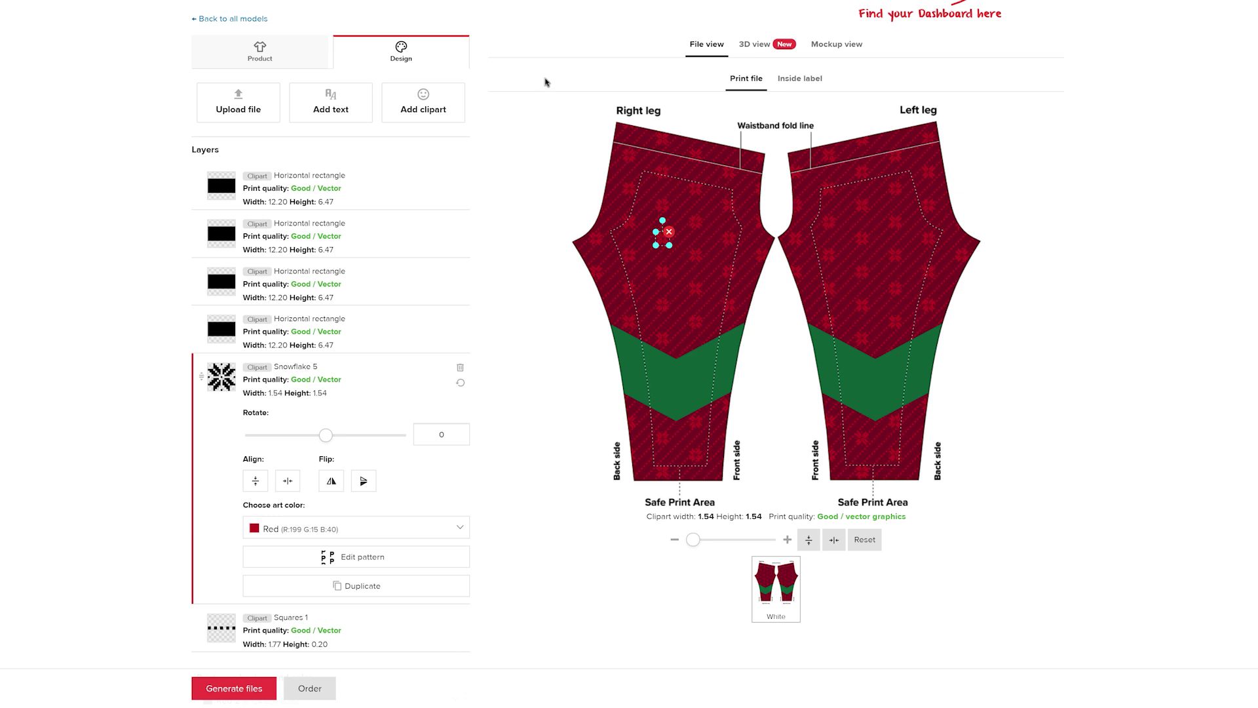
{"action": "left_click", "coordinate": [762, 44]}
{"action": "left_click_drag", "start_coordinate": [753, 245], "coordinate": [614, 248]}
{"action": "left_click", "coordinate": [824, 47]}
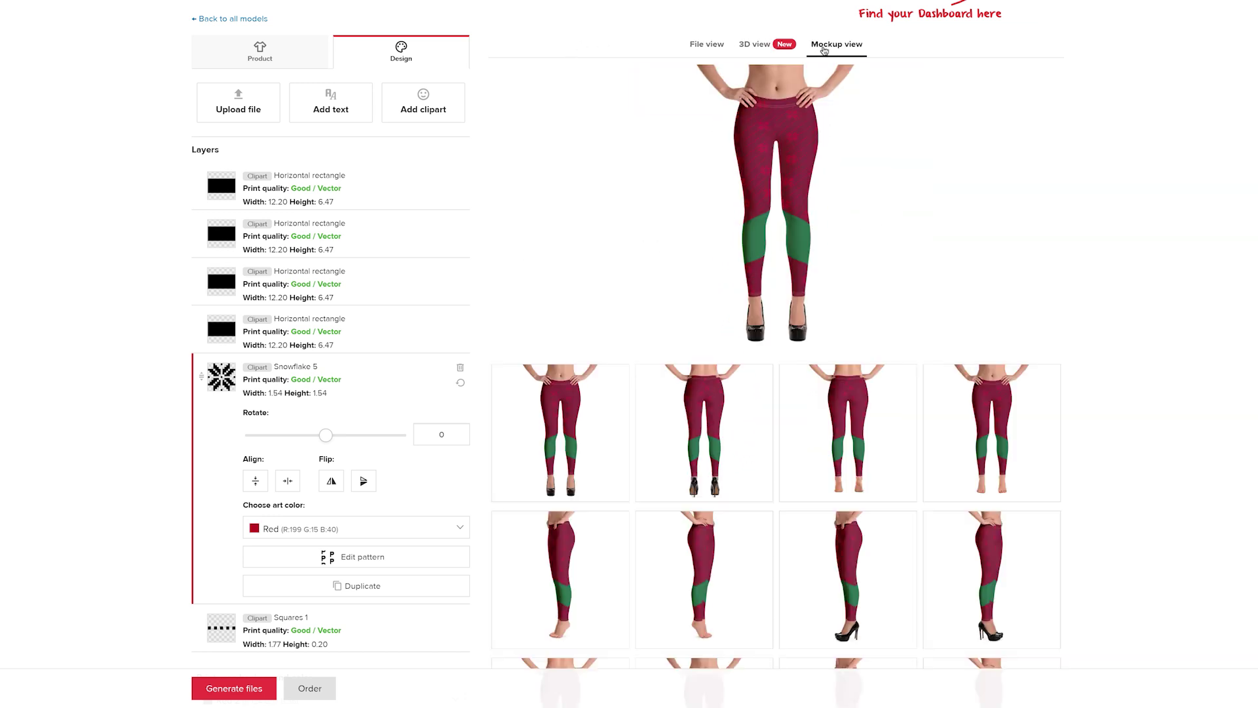